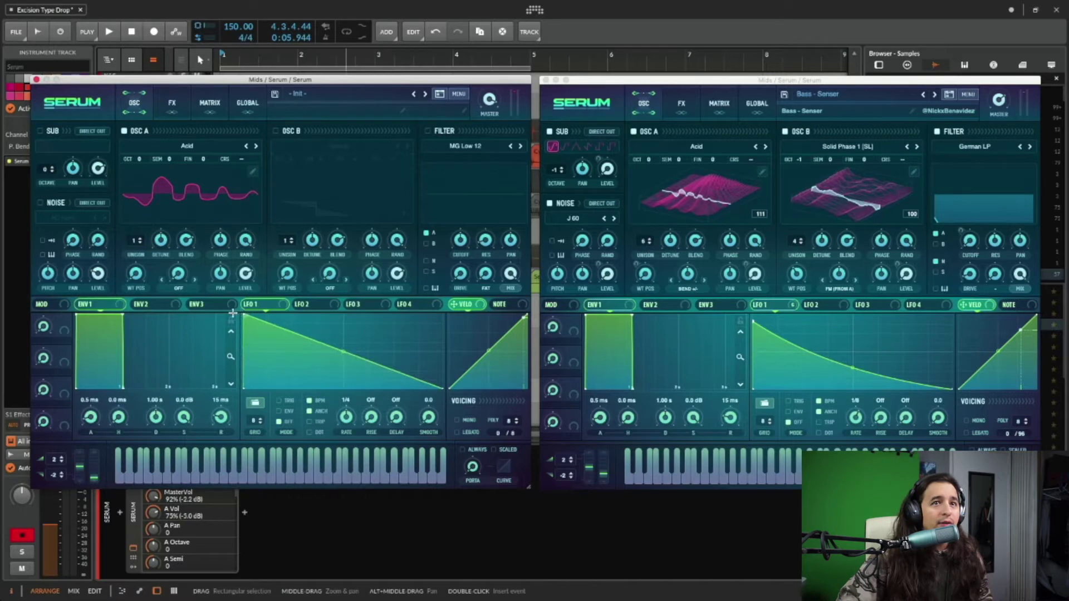
Modulate OSC A's wavetable position with LFO 1 in the Init patch and bend the LFO 1 curve downward
{"action": "left_click", "coordinate": [158, 200]}
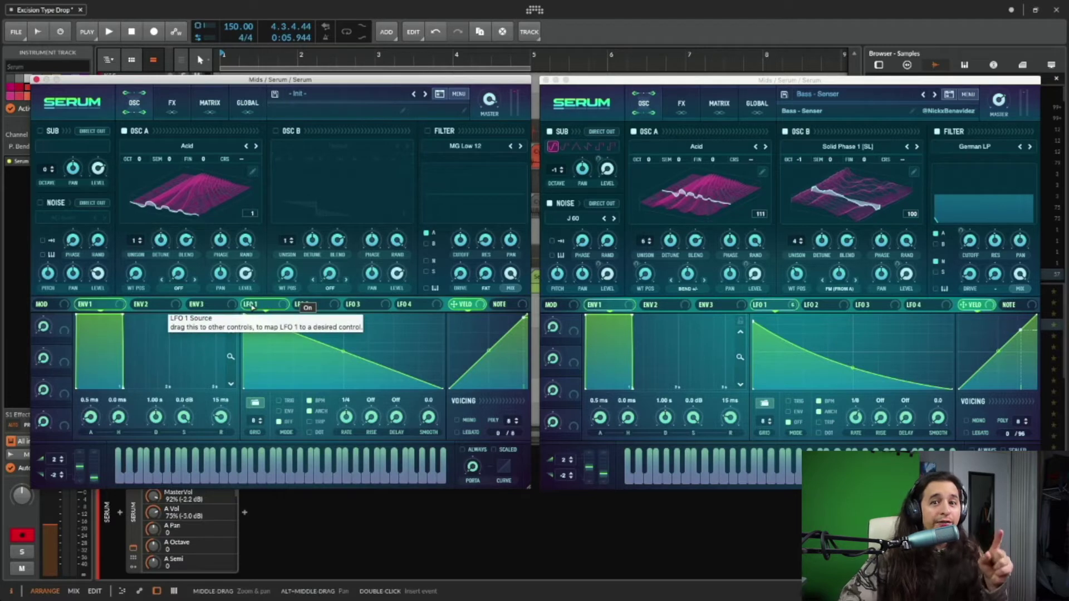
{"action": "left_click_drag", "start_coordinate": [251, 307], "coordinate": [137, 276]}
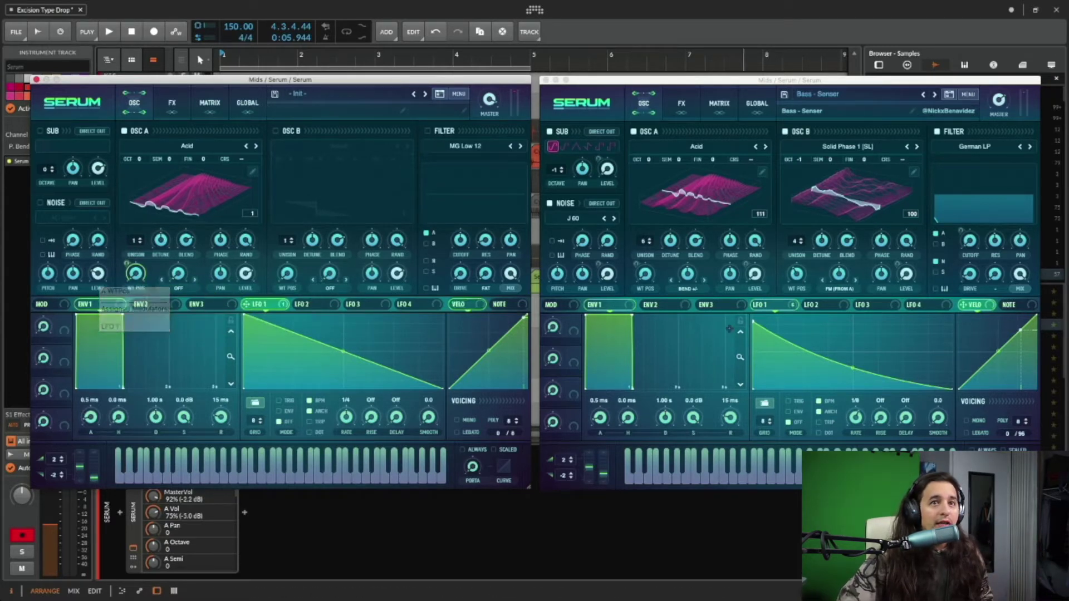
{"action": "left_click", "coordinate": [648, 275]}
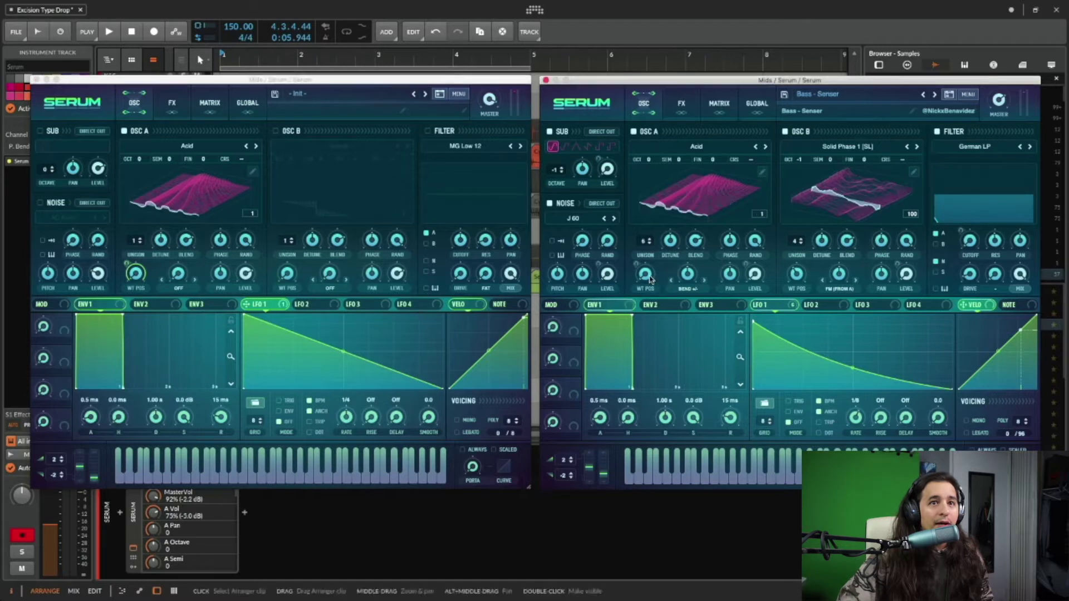
{"action": "left_click", "coordinate": [766, 309]}
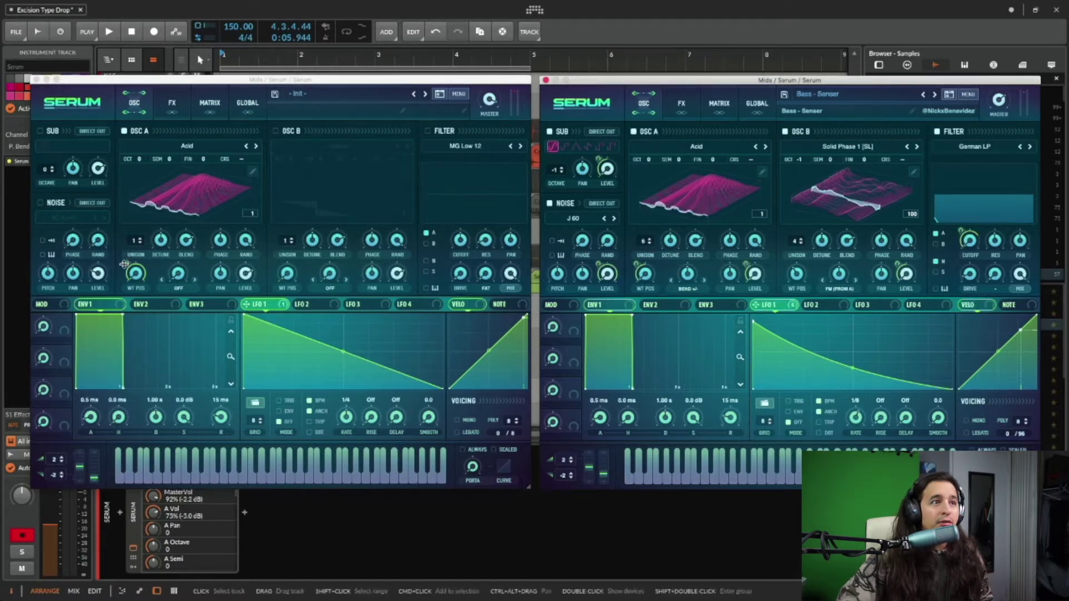
{"action": "left_click_drag", "start_coordinate": [127, 264], "coordinate": [128, 304]}
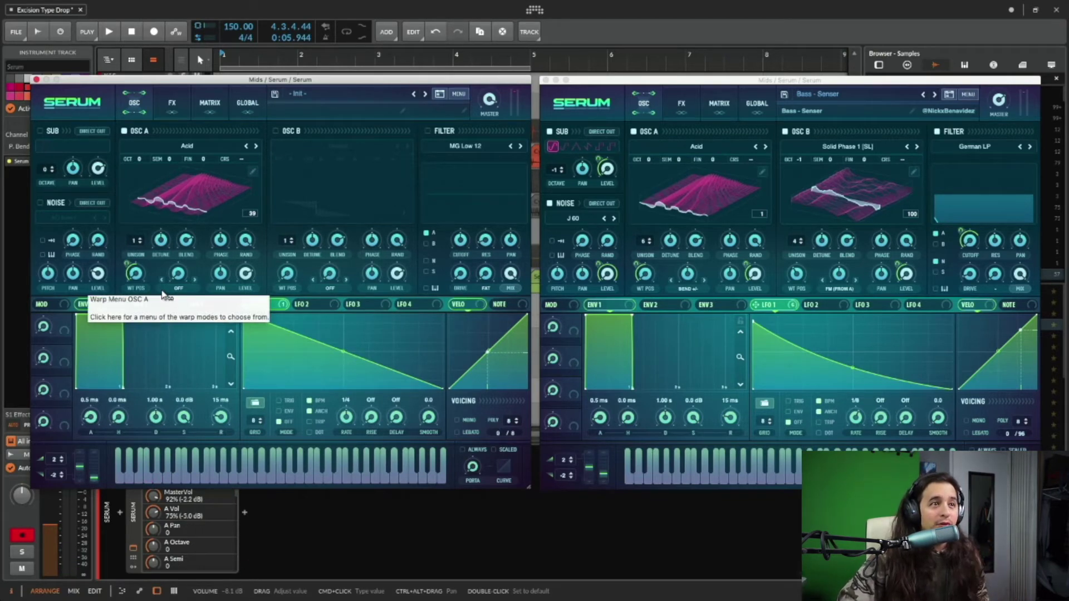
{"action": "left_click_drag", "start_coordinate": [345, 355], "coordinate": [347, 358]}
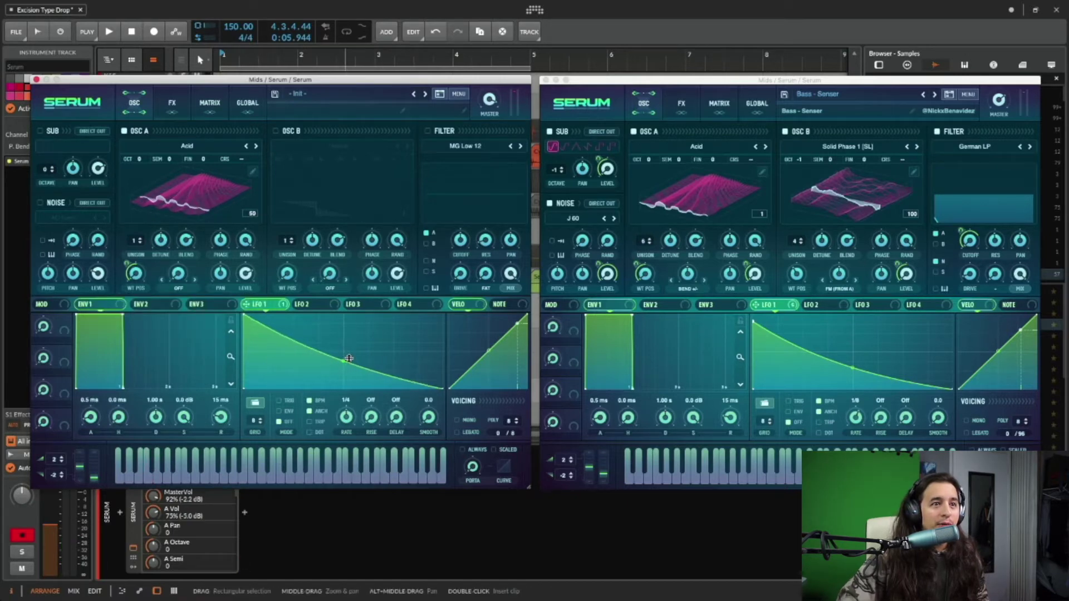
Enable OSC B in the Init patch, load the Spectral wavetable Solid Phase 1 [SL], and set its octave to -1
{"action": "left_click", "coordinate": [276, 132]}
{"action": "left_click", "coordinate": [354, 149]}
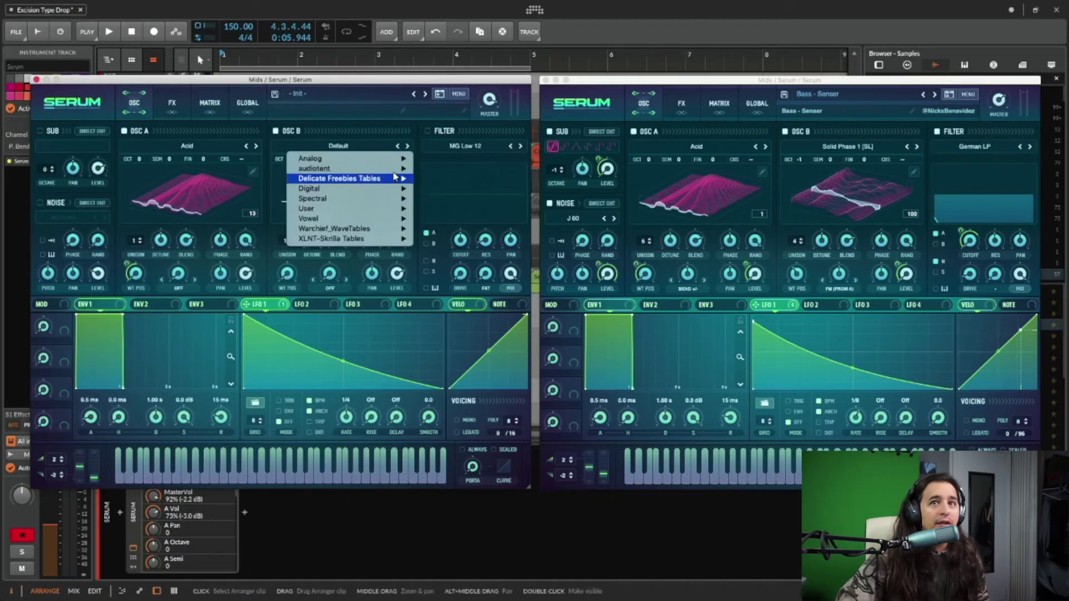
{"action": "mouse_move", "coordinate": [355, 198]}
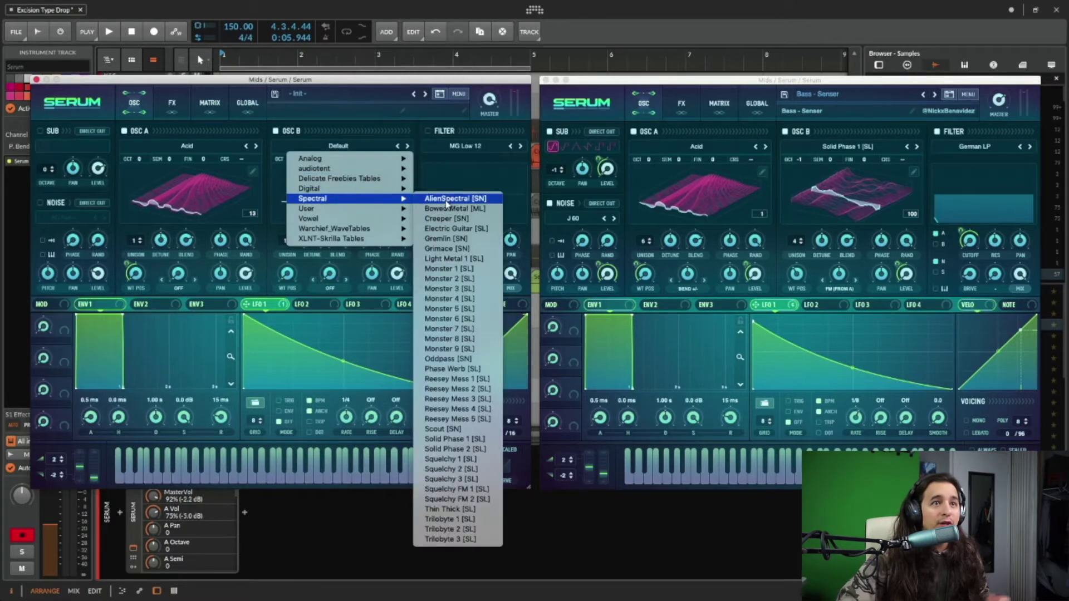
{"action": "left_click", "coordinate": [465, 439]}
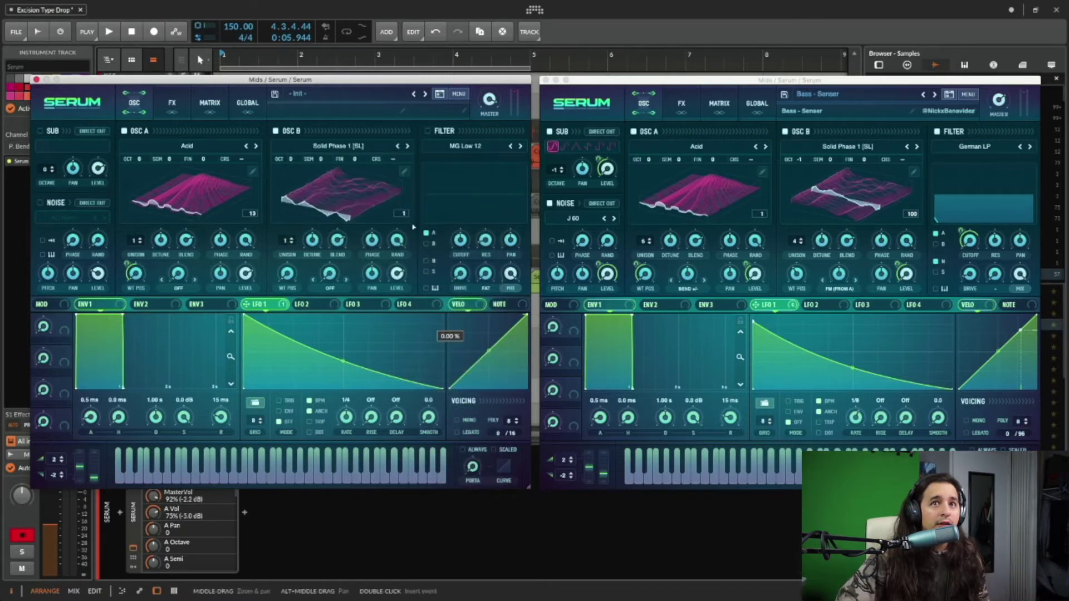
{"action": "left_click_drag", "start_coordinate": [289, 163], "coordinate": [291, 171]}
Modulate OSC B's level with LFO 1 and set its wavetable position to 104
{"action": "left_click_drag", "start_coordinate": [404, 283], "coordinate": [398, 277]}
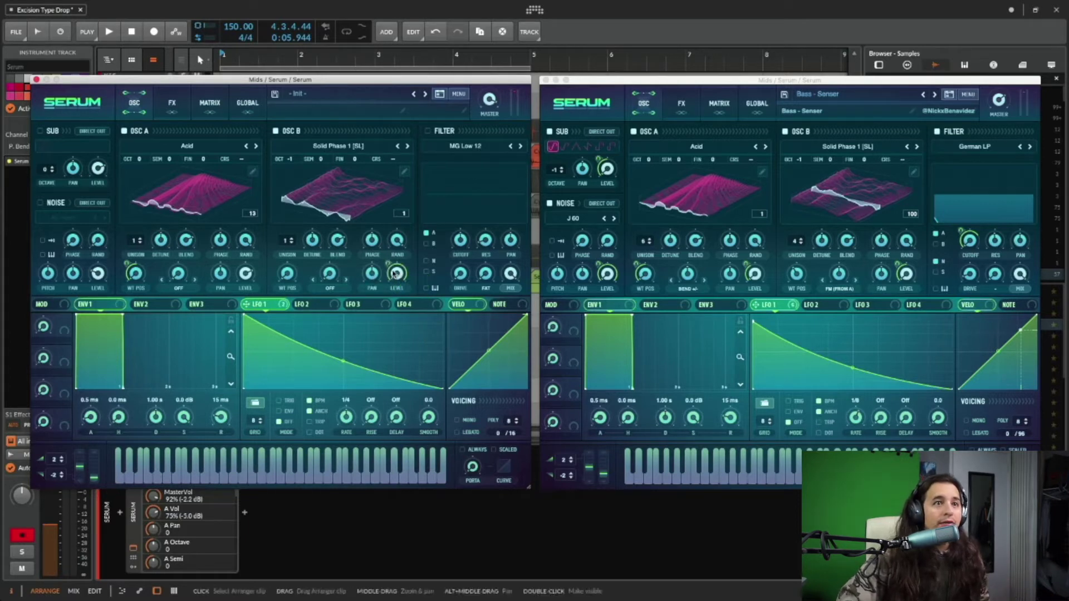
{"action": "left_click_drag", "start_coordinate": [388, 264], "coordinate": [390, 296]}
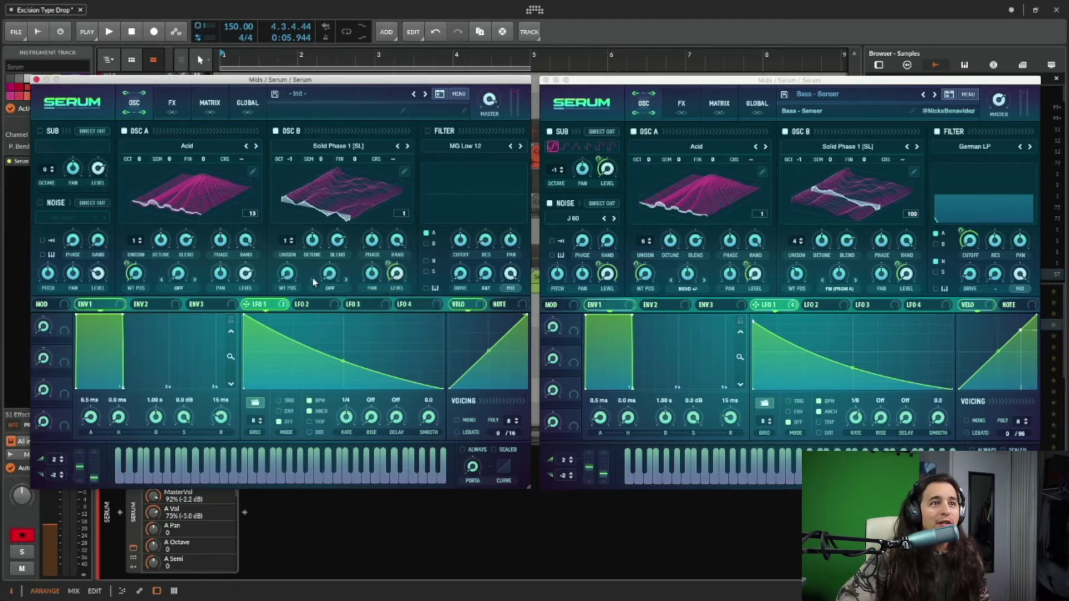
{"action": "left_click_drag", "start_coordinate": [287, 274], "coordinate": [293, 259]}
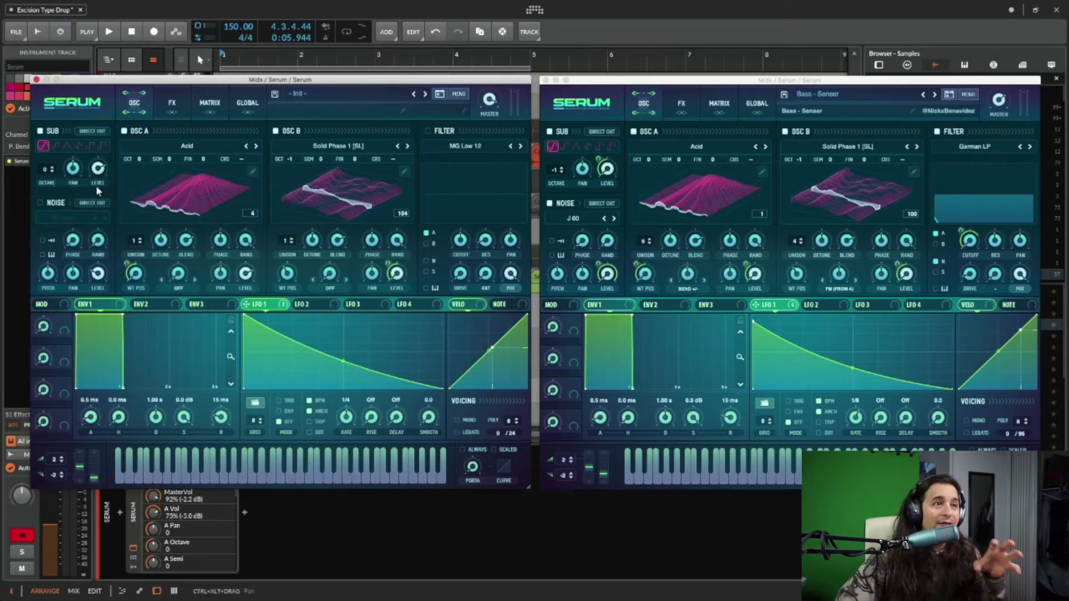
Set the sub oscillator's octave to -1 and modulate its level with LFO 1
{"action": "left_click", "coordinate": [51, 172]}
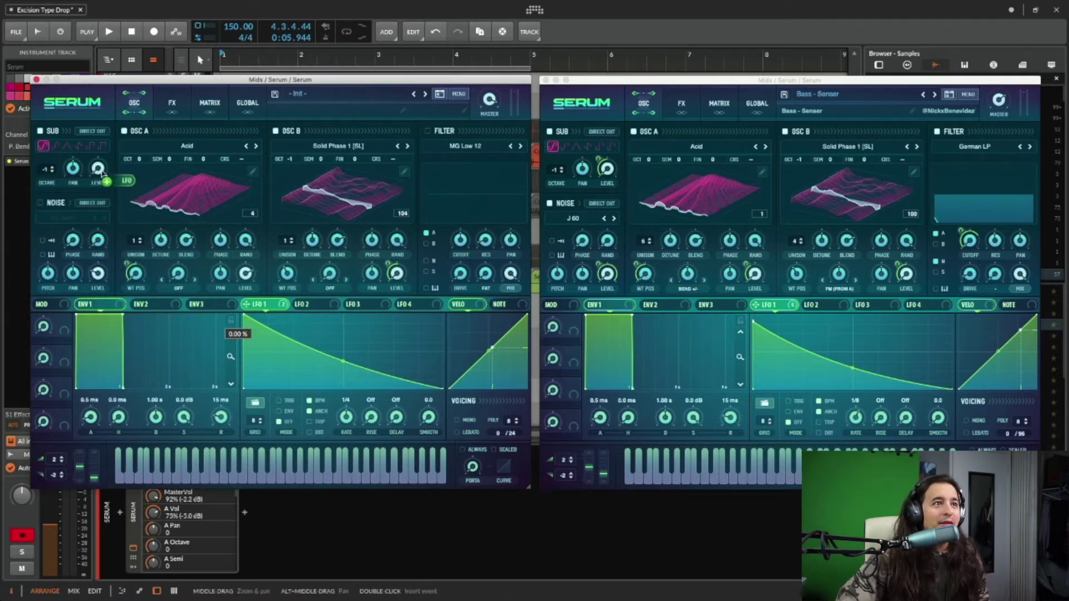
{"action": "mouse_move", "coordinate": [93, 170]}
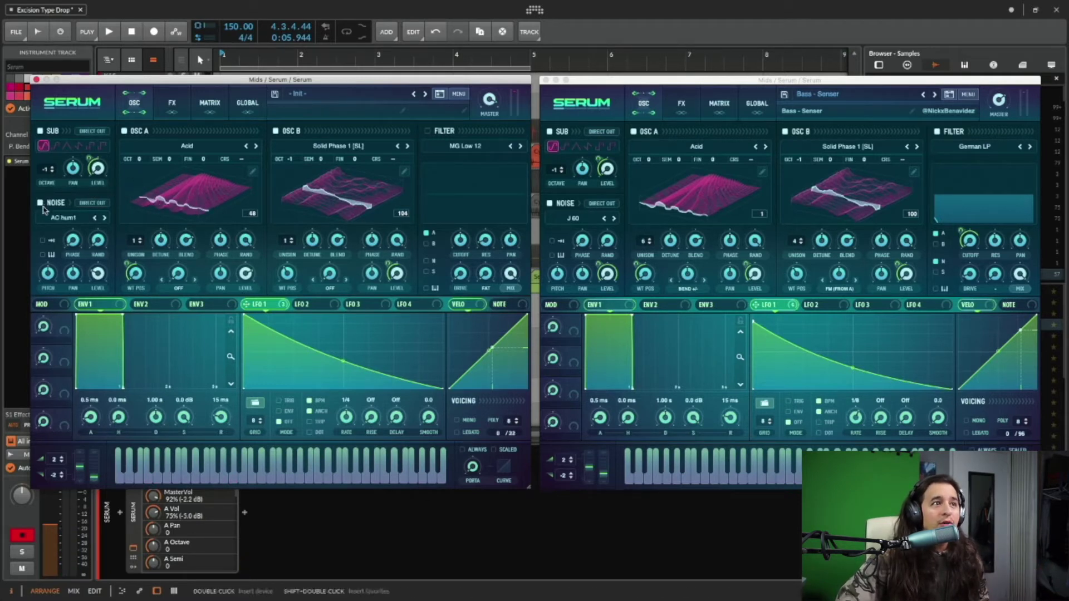
Load the J 60 analog sample into the noise oscillator and modulate the noise level with LFO 1
{"action": "left_click", "coordinate": [70, 217]}
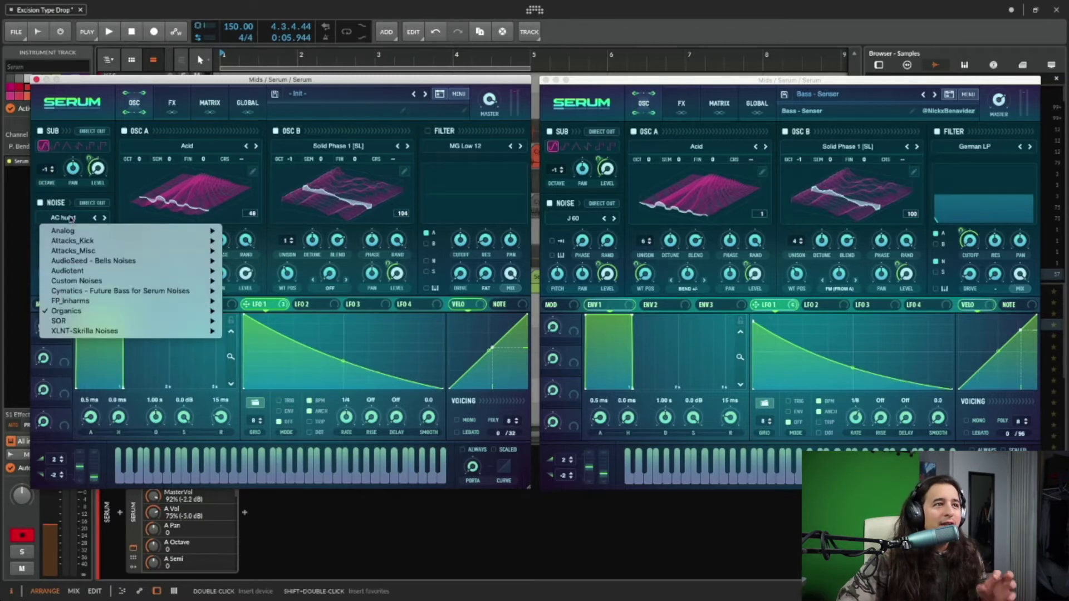
{"action": "mouse_move", "coordinate": [99, 281]}
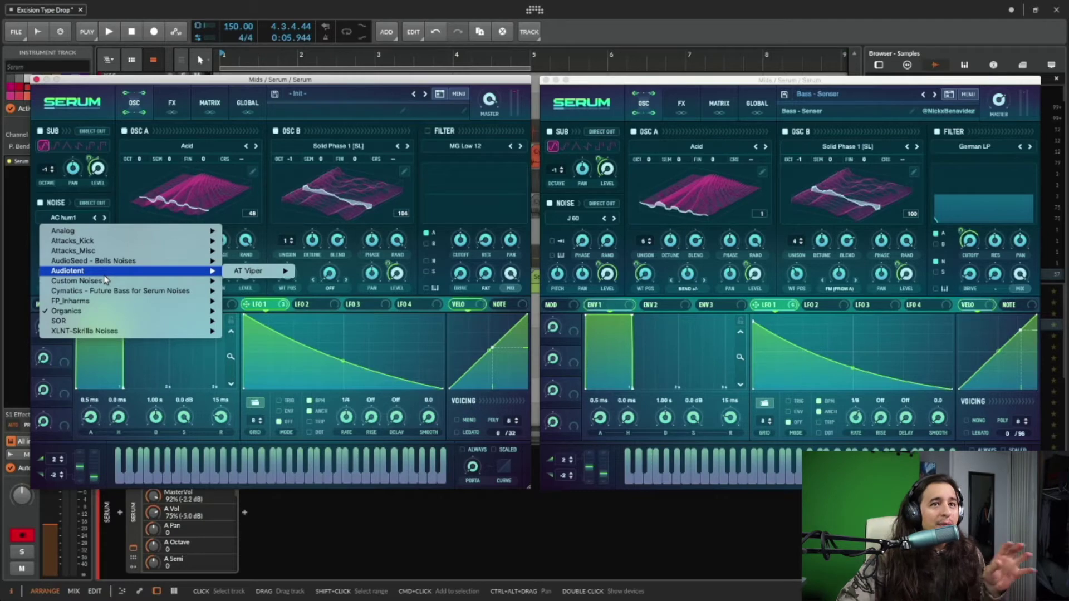
{"action": "mouse_move", "coordinate": [119, 333]}
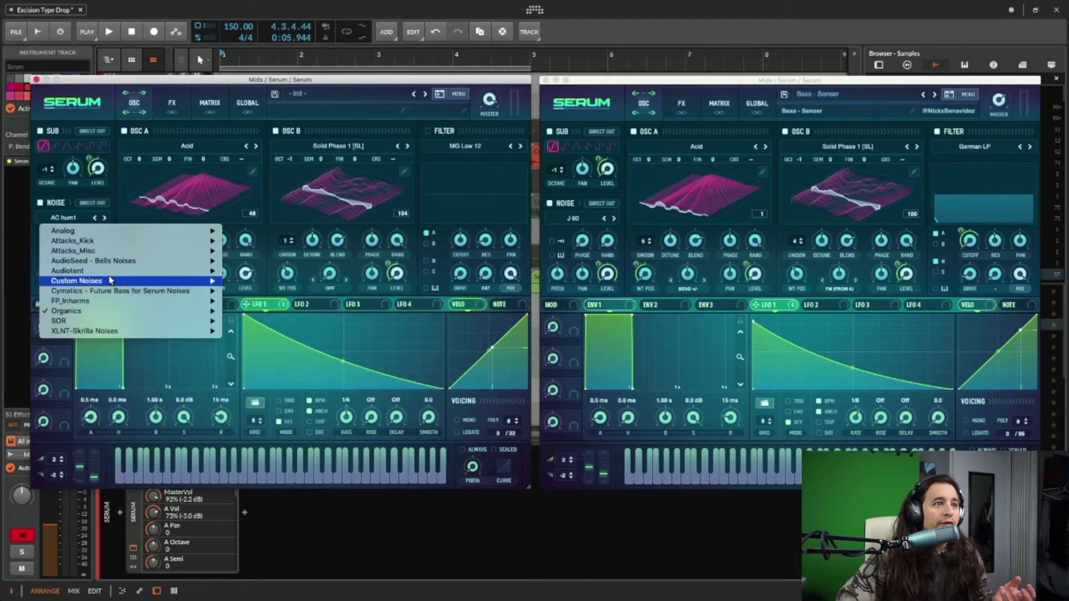
{"action": "mouse_move", "coordinate": [139, 231]}
{"action": "left_click", "coordinate": [241, 280]}
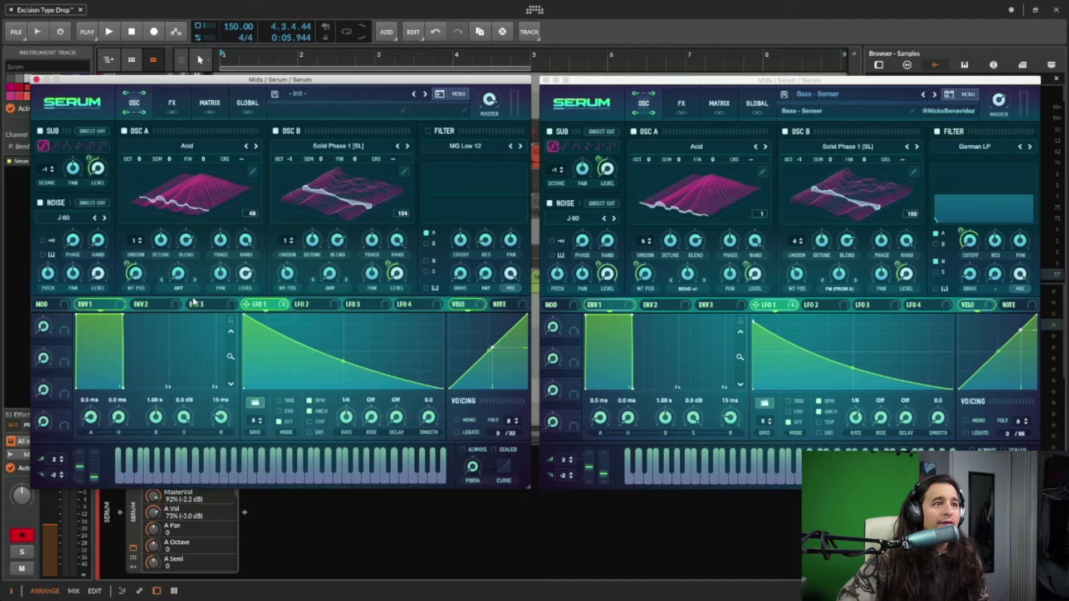
{"action": "left_click_drag", "start_coordinate": [98, 276], "coordinate": [97, 274]}
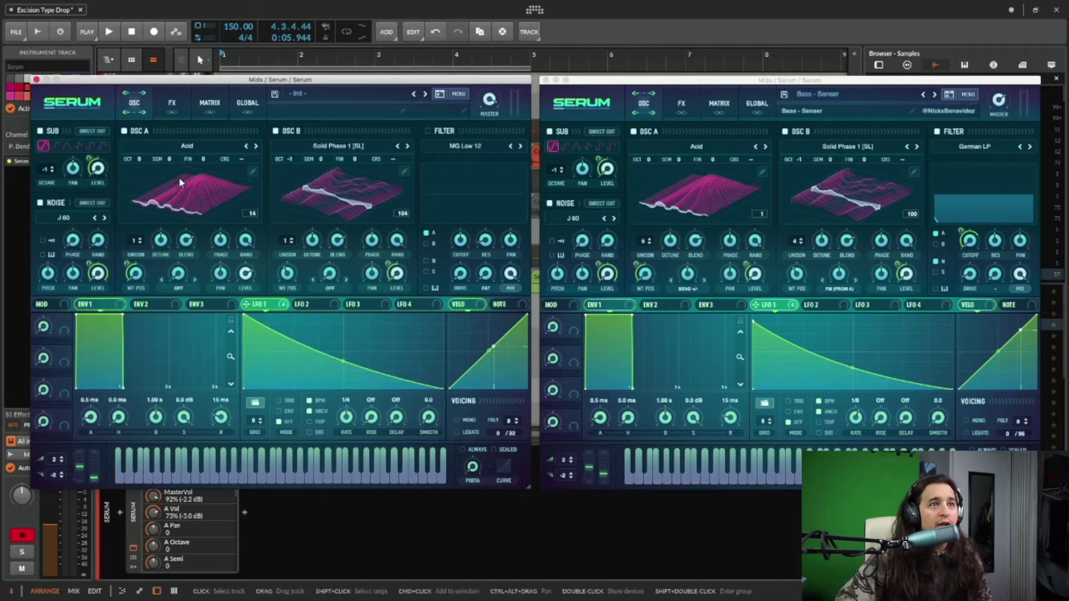
Set the unison to 6 voices on OSC A and 4 voices on OSC B
{"action": "left_click_drag", "start_coordinate": [136, 242], "coordinate": [140, 228]}
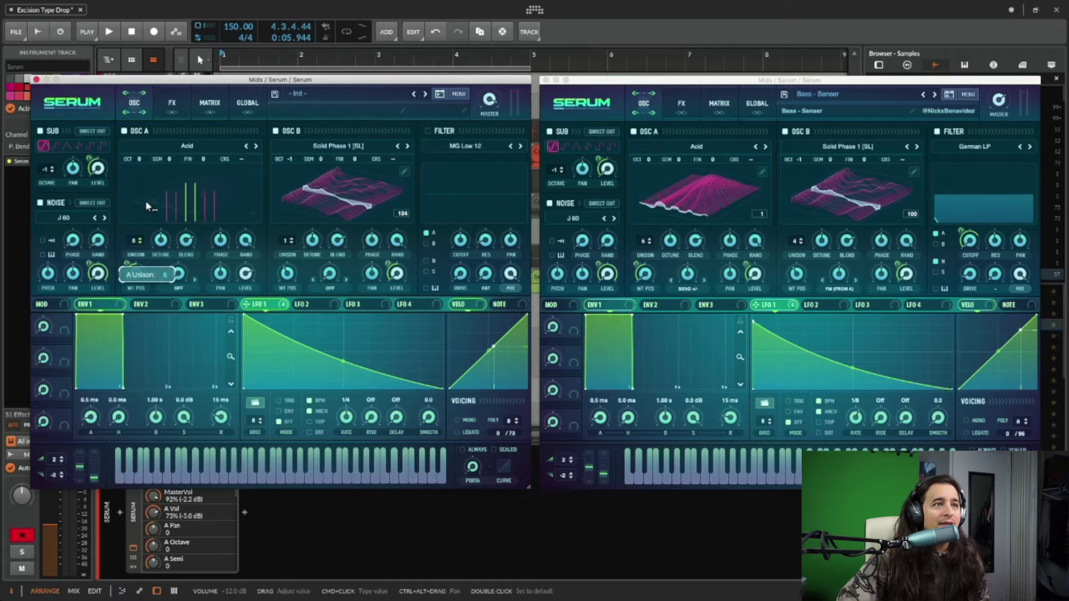
{"action": "left_click_drag", "start_coordinate": [288, 240], "coordinate": [290, 218]}
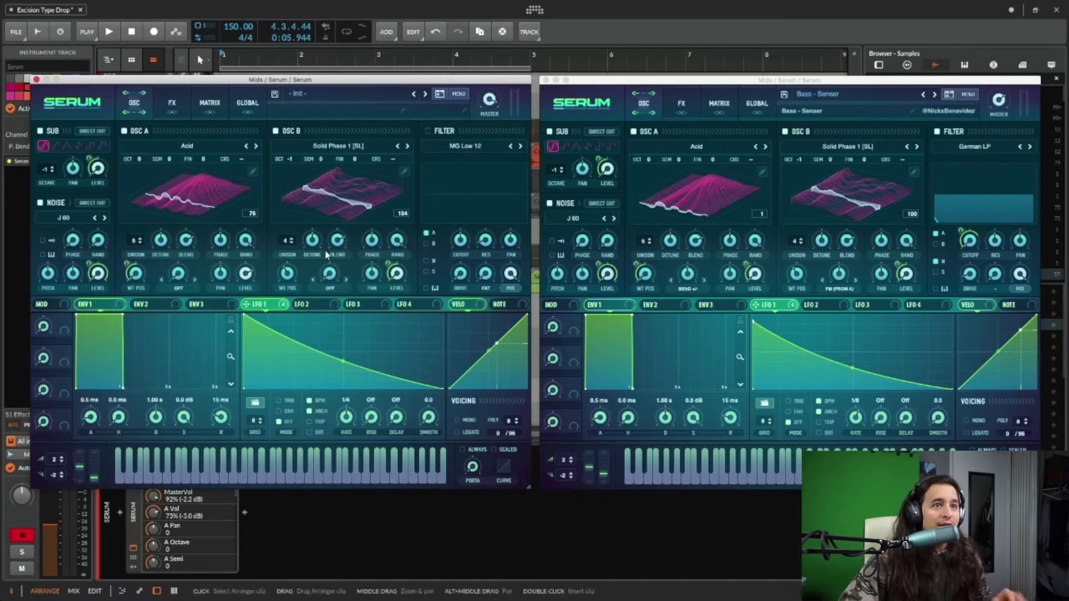
Enable the filter in the Init patch and change its type to German LP
{"action": "left_click", "coordinate": [440, 132]}
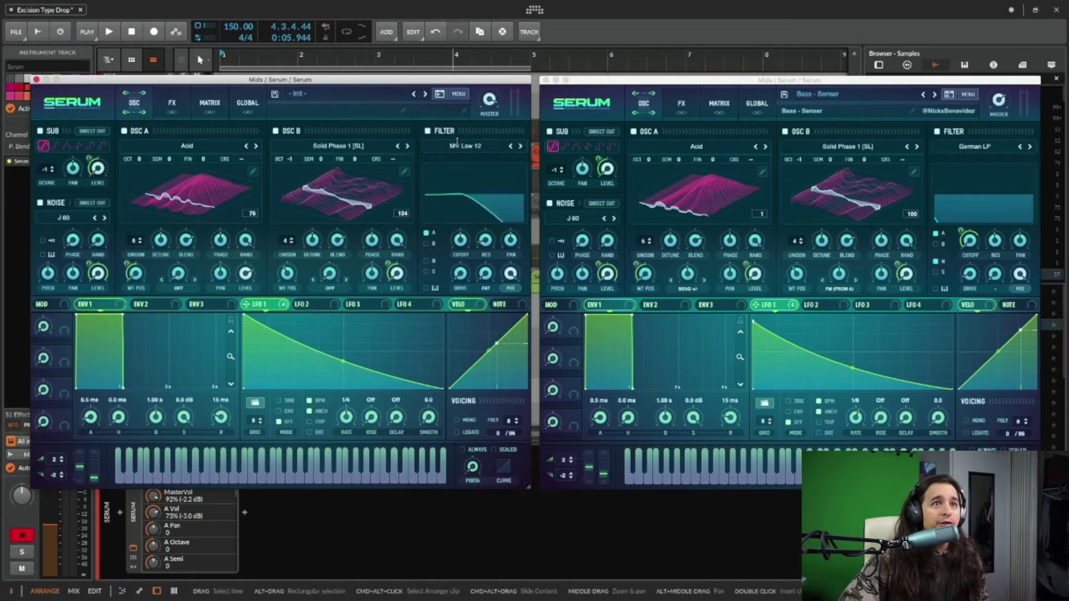
{"action": "left_click", "coordinate": [462, 146]}
{"action": "mouse_move", "coordinate": [470, 189]}
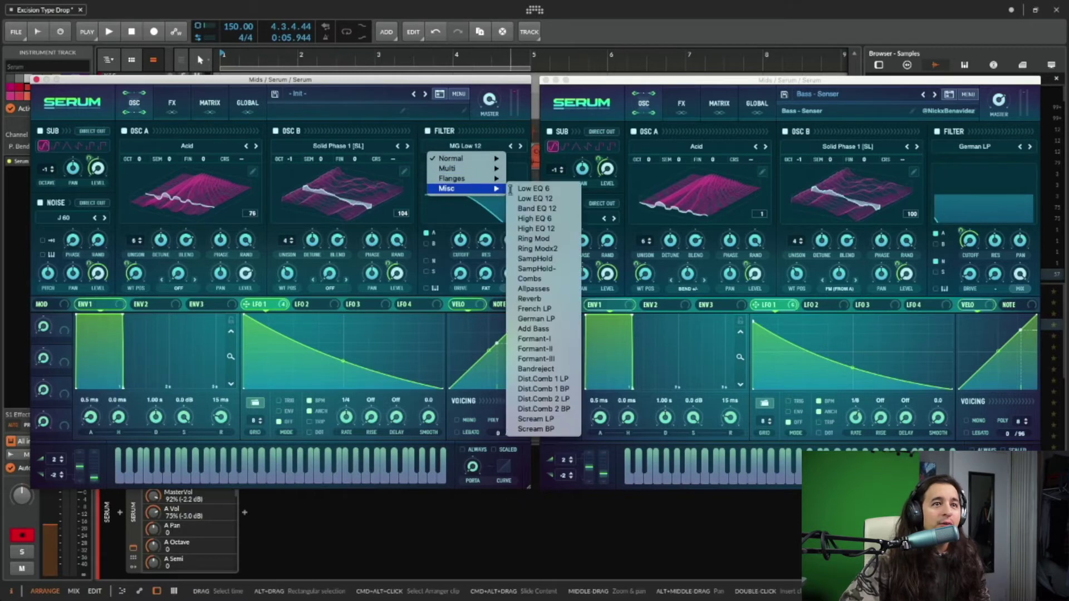
{"action": "left_click", "coordinate": [535, 318]}
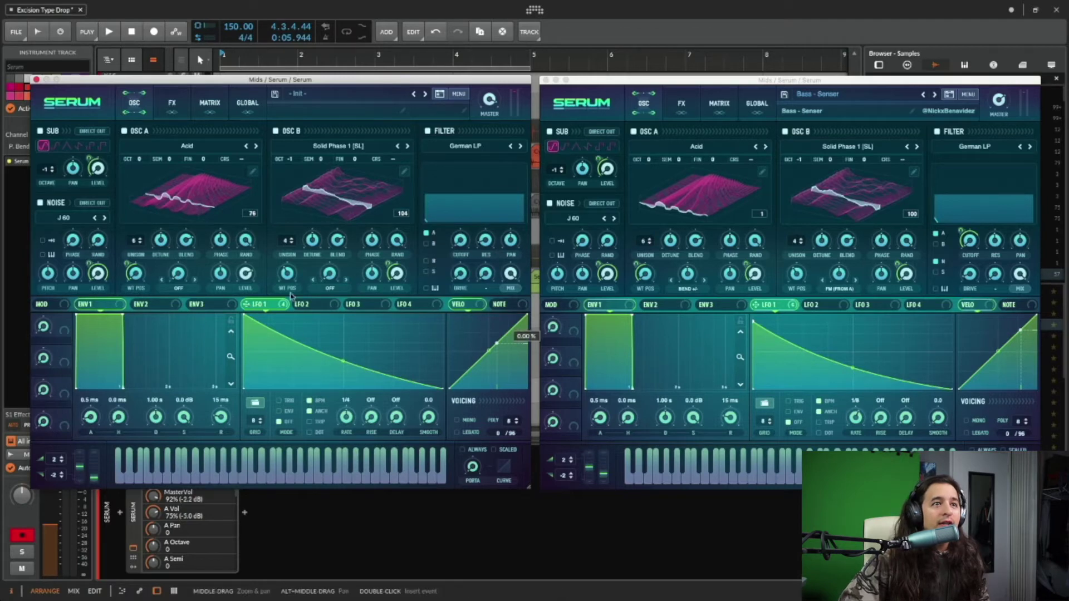
Modulate the filter cutoff with LFO 1, adjust the modulation depth, and raise the resonance to about 49%
{"action": "left_click_drag", "start_coordinate": [460, 241], "coordinate": [459, 242]}
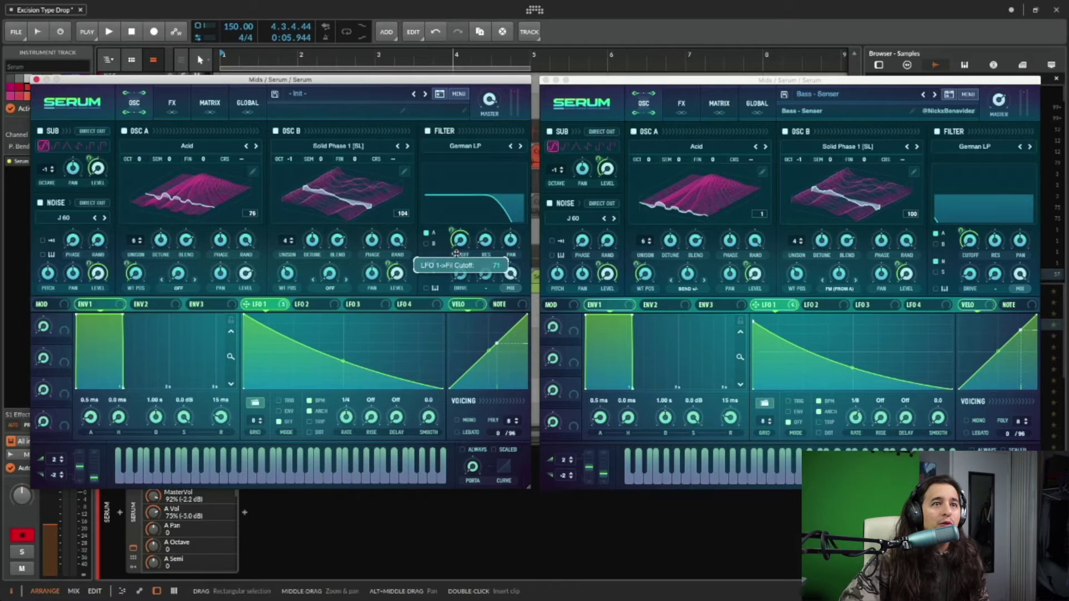
{"action": "left_click_drag", "start_coordinate": [457, 254], "coordinate": [454, 254]}
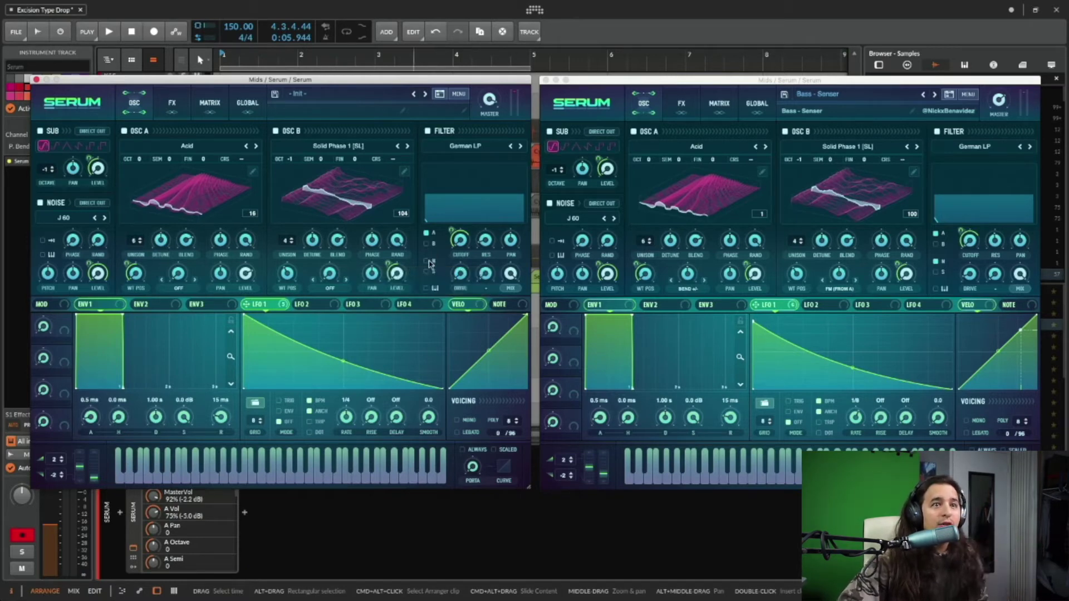
{"action": "mouse_move", "coordinate": [486, 239]}
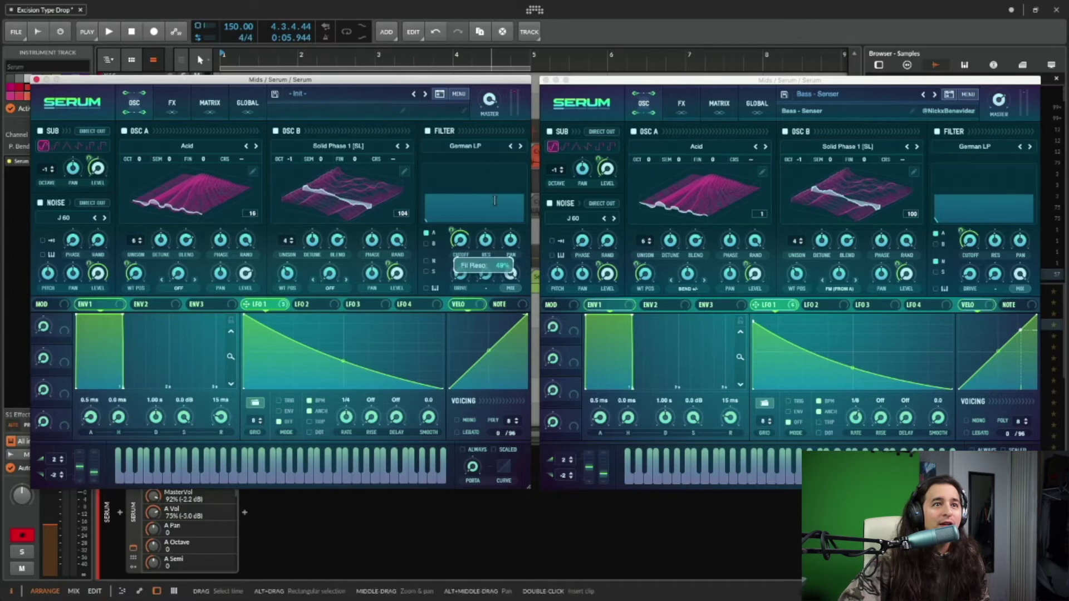
{"action": "mouse_move", "coordinate": [464, 269]}
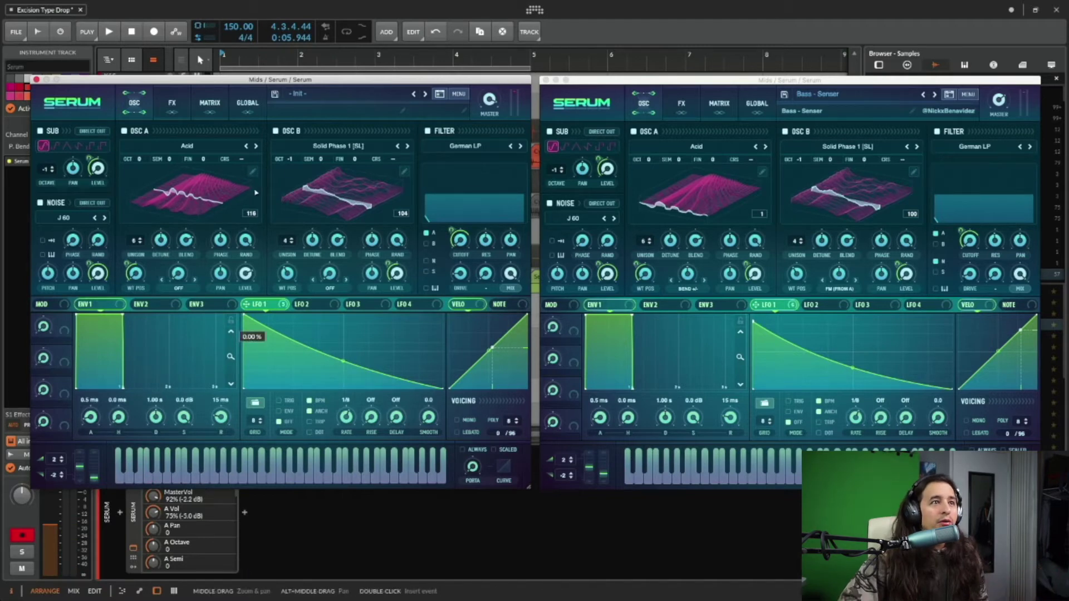
Show both patches' effects, place Distortion above Hyper/Dimension in the Init patch's effects chain, and enable Distortion
{"action": "left_click", "coordinate": [174, 103]}
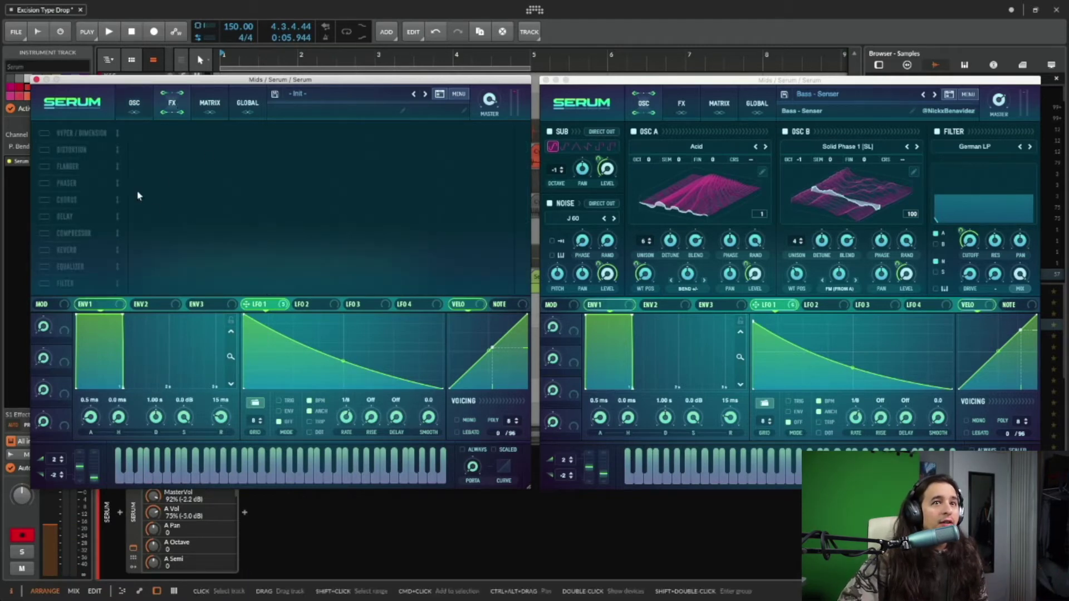
{"action": "left_click", "coordinate": [682, 104]}
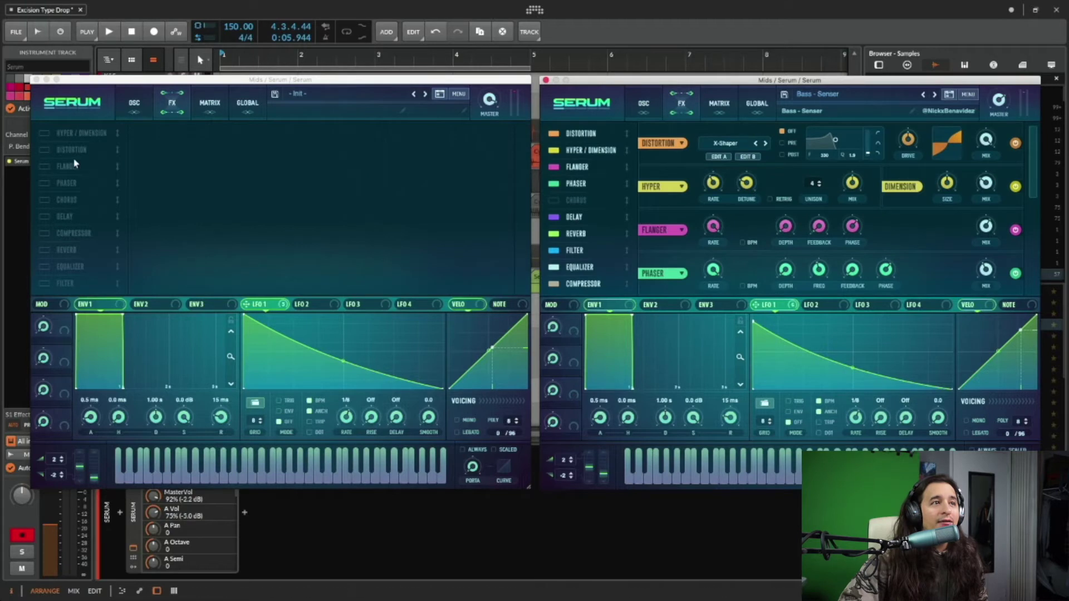
{"action": "left_click", "coordinate": [47, 136]}
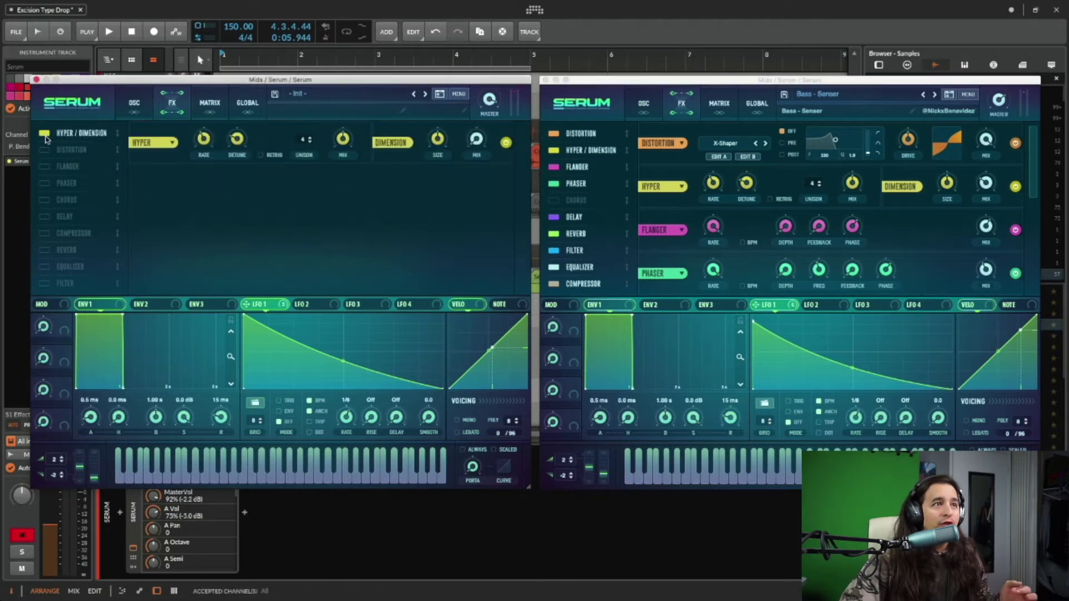
{"action": "left_click", "coordinate": [47, 137]}
{"action": "mouse_move", "coordinate": [66, 152]}
{"action": "left_mouse_down"}
{"action": "mouse_move", "coordinate": [74, 137]}
{"action": "mouse_move", "coordinate": [55, 138]}
{"action": "left_mouse_up"}
{"action": "left_click", "coordinate": [47, 134]}
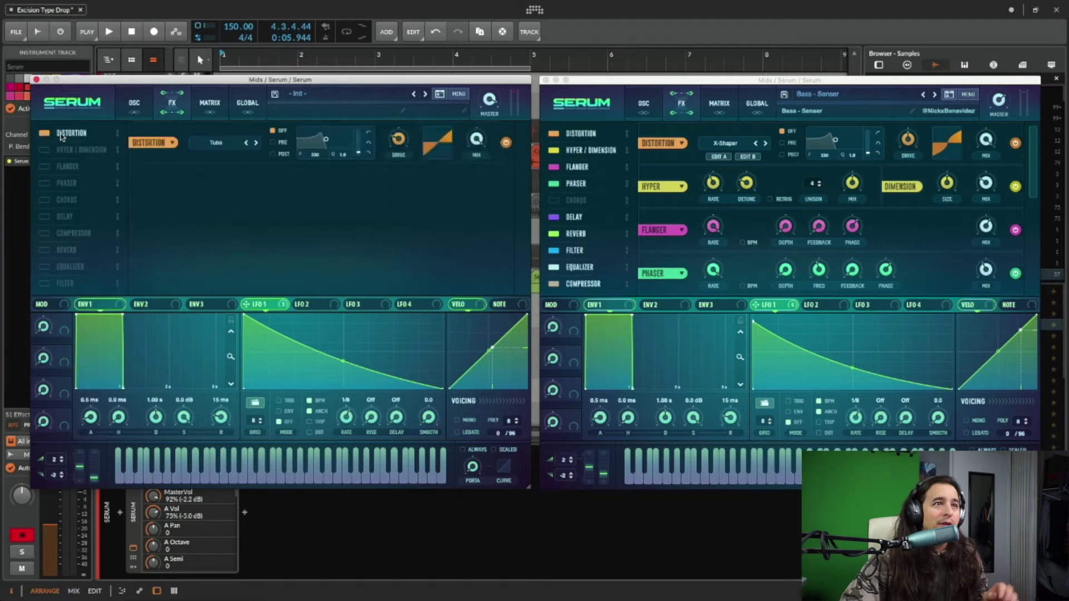
Set the distortion type to X-Shaper and bend the Shaper A curve upward at its midpoint
{"action": "left_click", "coordinate": [217, 143]}
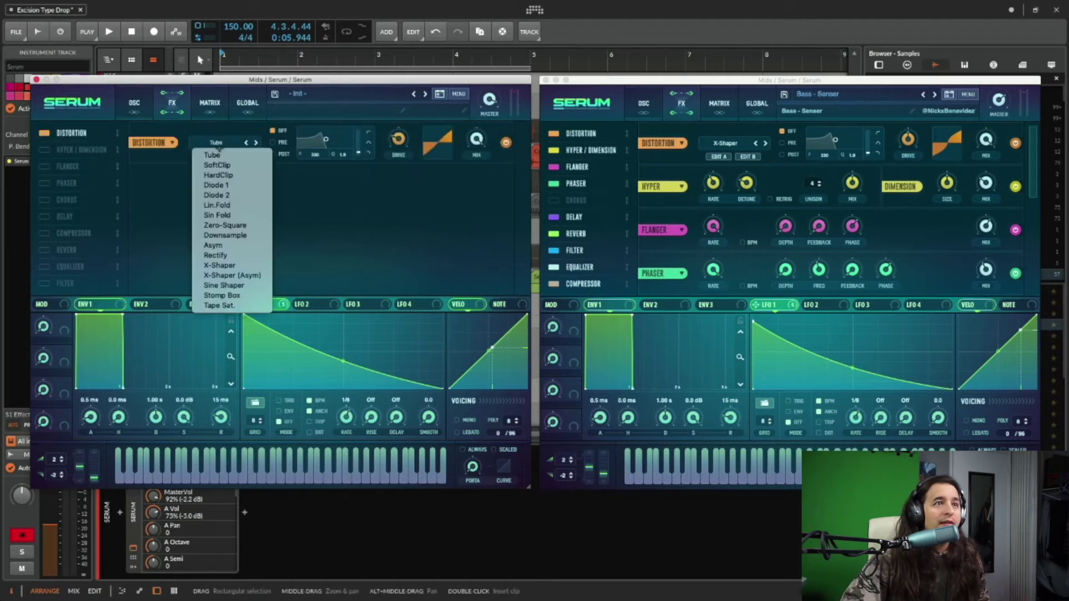
{"action": "left_click", "coordinate": [234, 265]}
{"action": "left_click", "coordinate": [215, 156]}
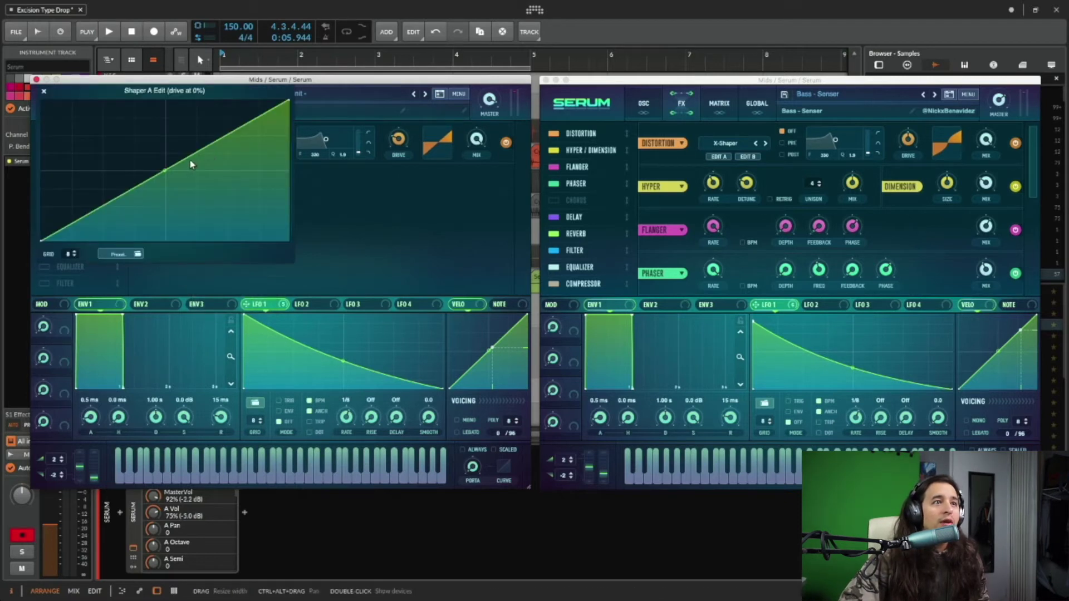
{"action": "left_click_drag", "start_coordinate": [165, 173], "coordinate": [159, 158]}
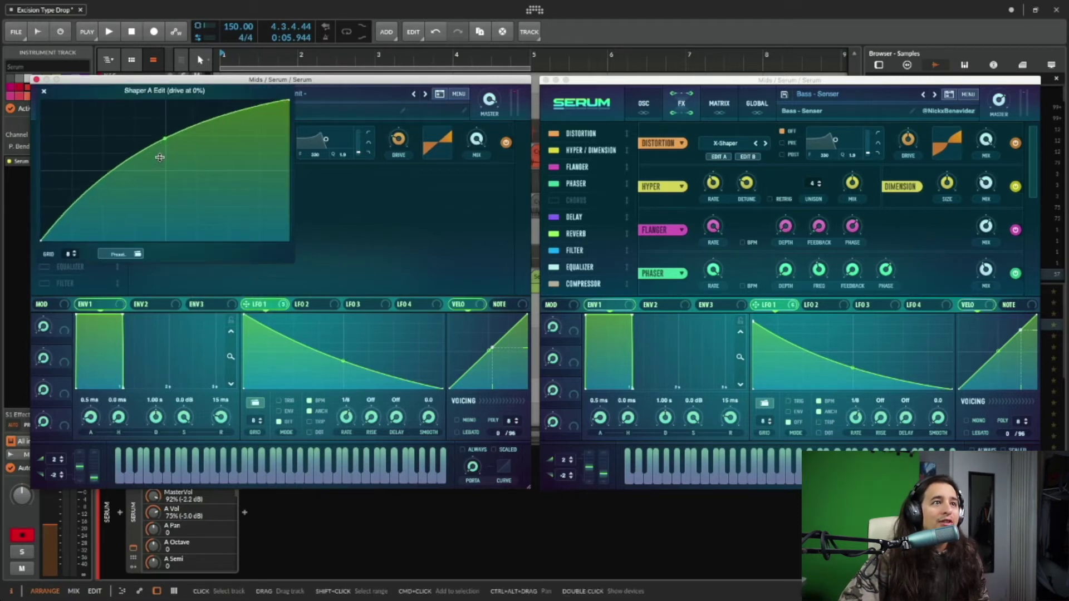
Raise the distortion drive in the Init patch, and enable Hyper/Dimension with its Dimension mix adjusted to match Bass - Senser
{"action": "left_click", "coordinate": [43, 93]}
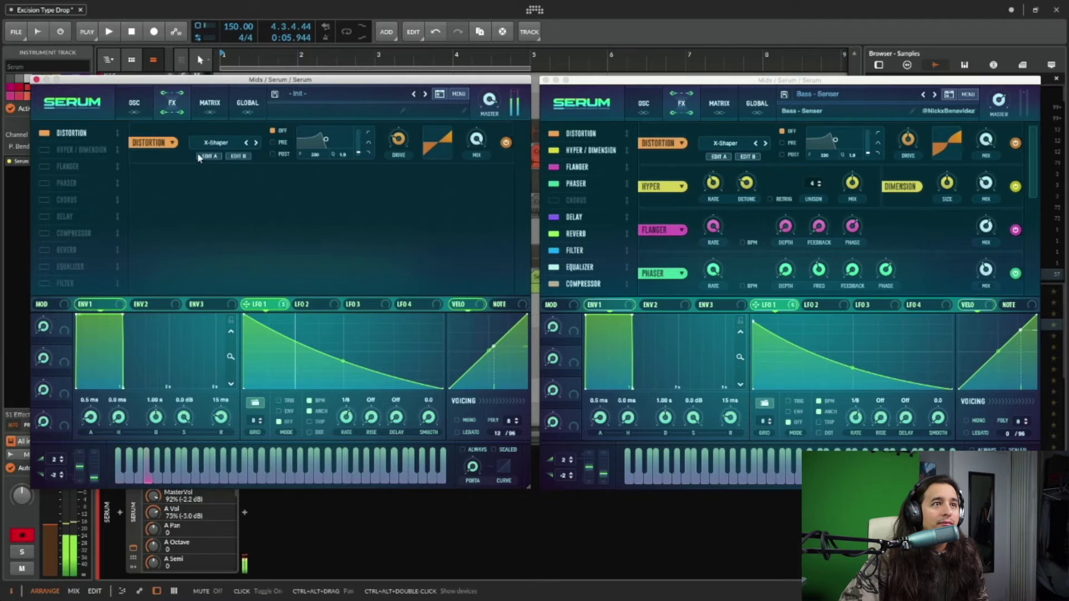
{"action": "left_click_drag", "start_coordinate": [398, 139], "coordinate": [404, 111]}
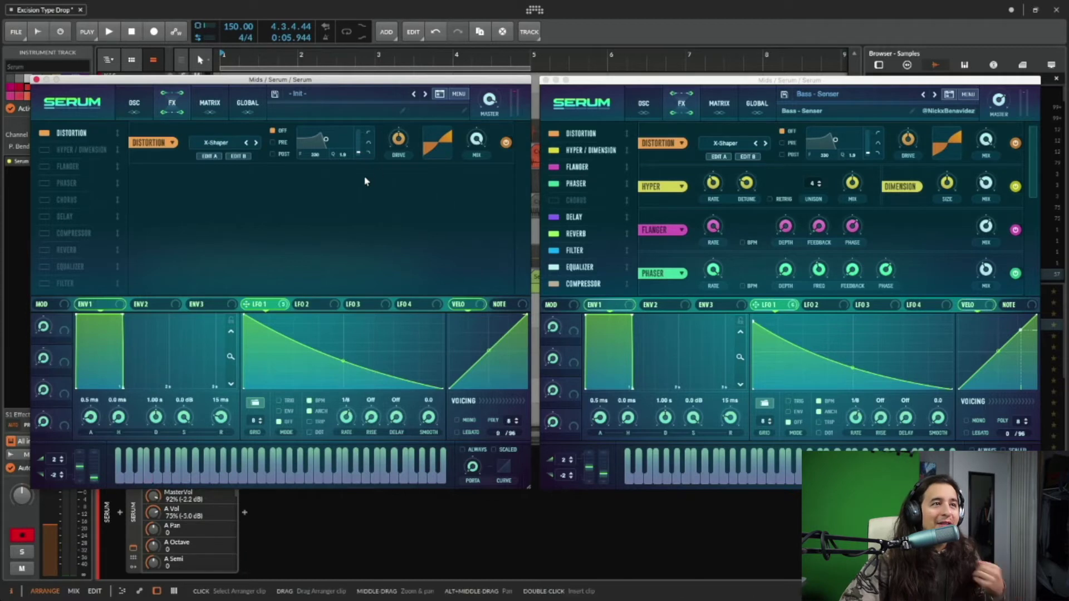
{"action": "left_click", "coordinate": [44, 150]}
{"action": "left_click_drag", "start_coordinate": [469, 184], "coordinate": [469, 140]}
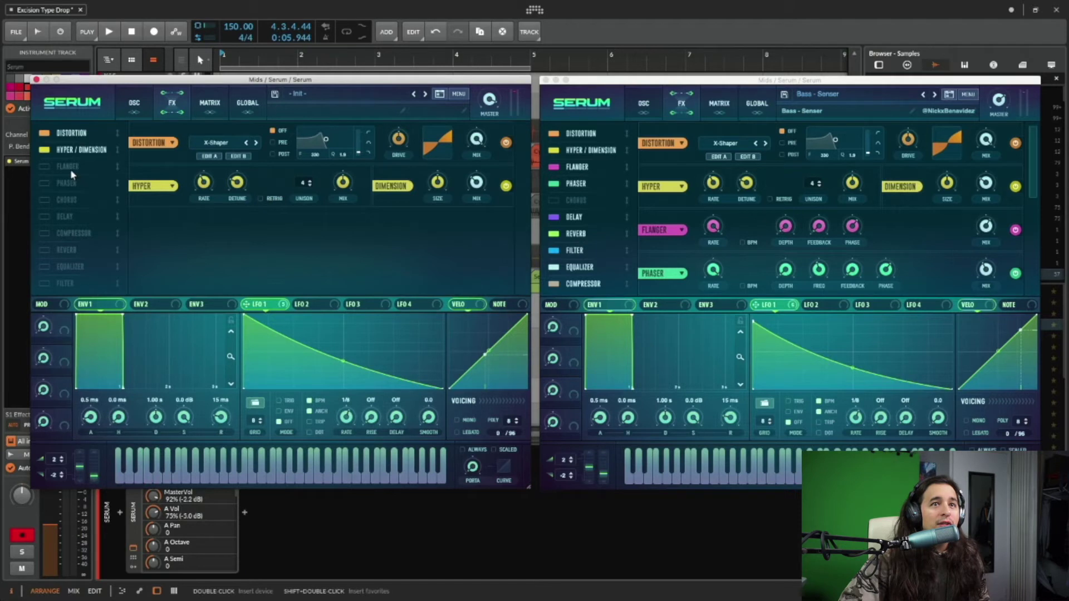
Enable only the Flanger below Hyper/Dimension in the Init patch and adjust its rate, feedback, phase and mix to match Bass - Senser
{"action": "left_click", "coordinate": [50, 184]}
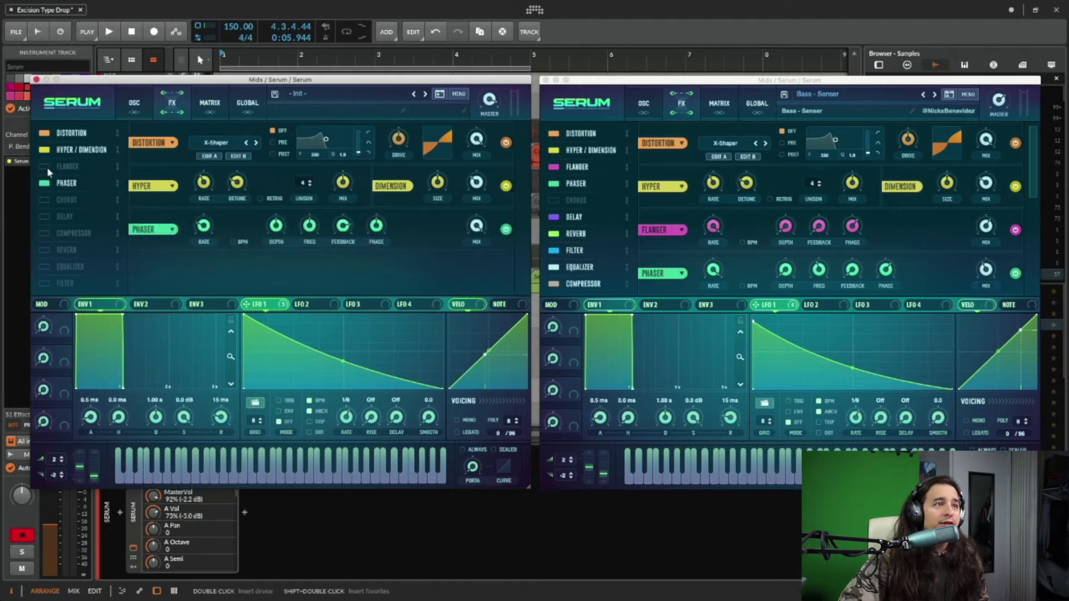
{"action": "left_click", "coordinate": [50, 167]}
{"action": "left_click", "coordinate": [51, 183]}
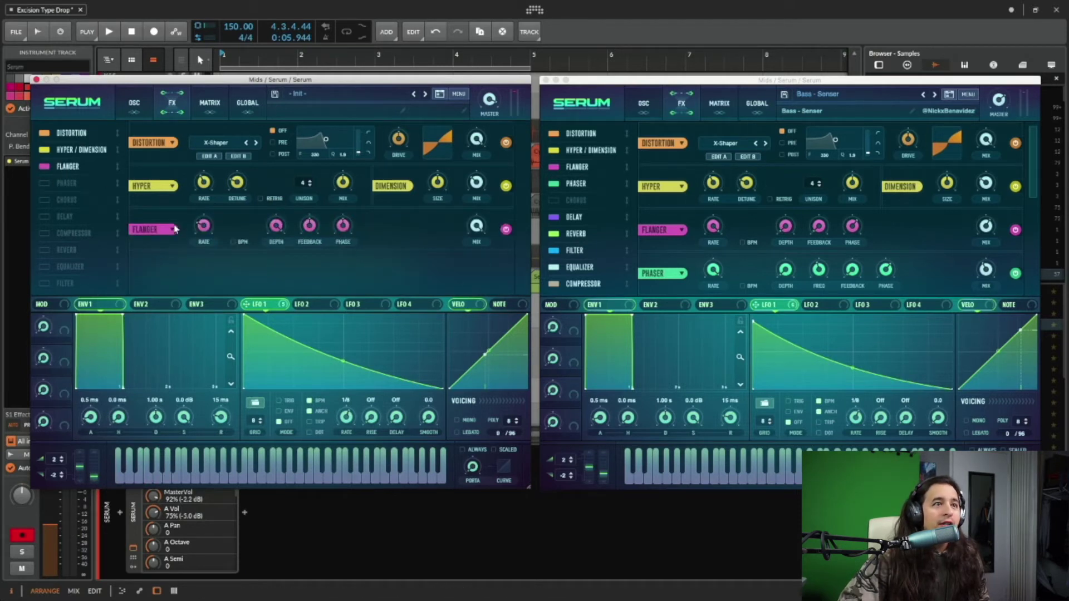
{"action": "mouse_move", "coordinate": [203, 233]}
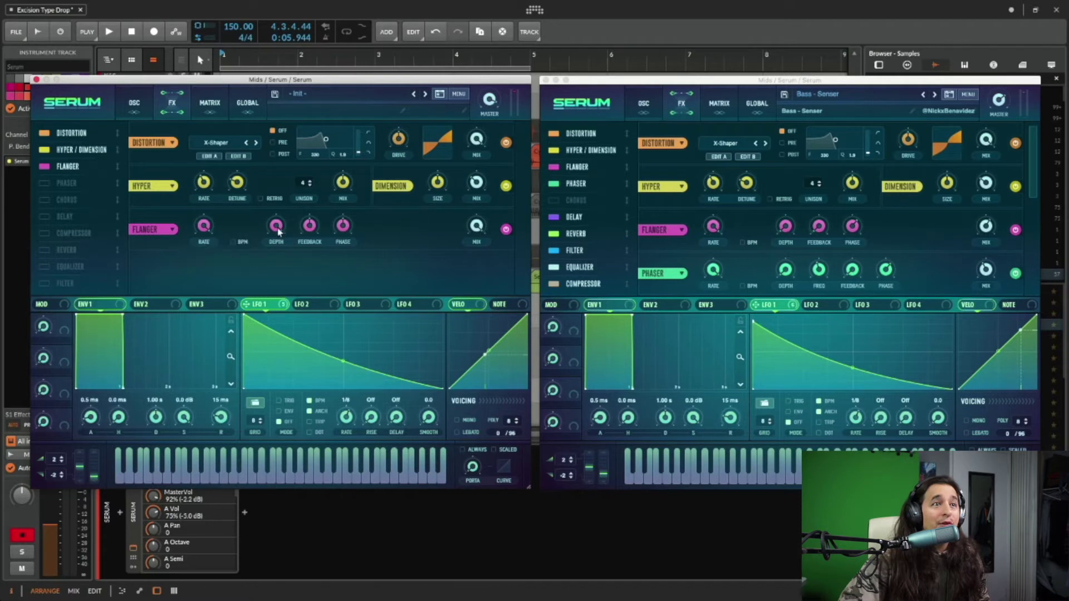
{"action": "mouse_move", "coordinate": [311, 237]}
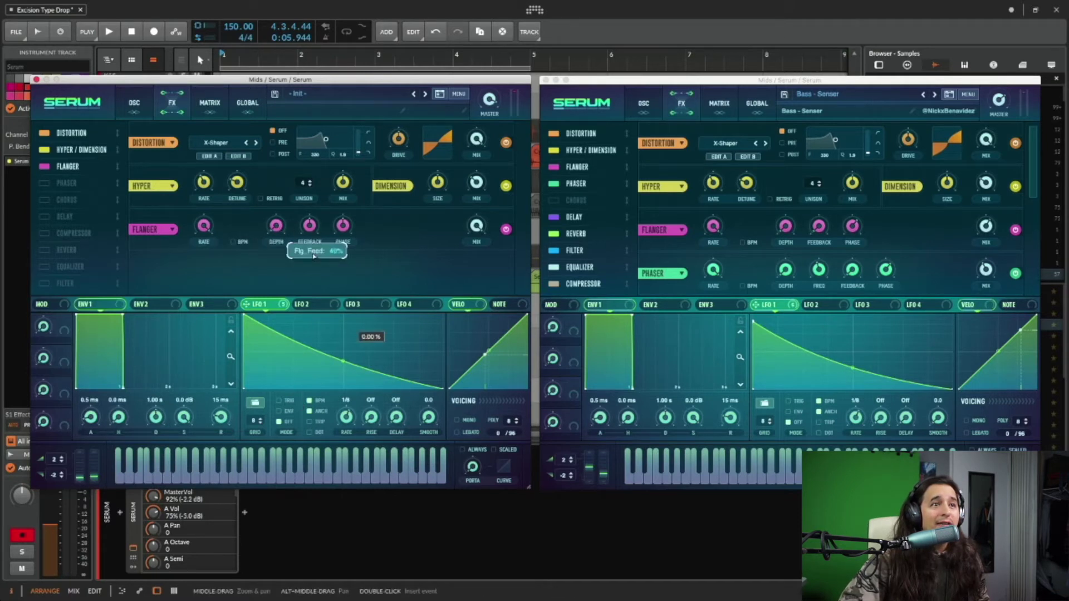
{"action": "mouse_move", "coordinate": [344, 225]}
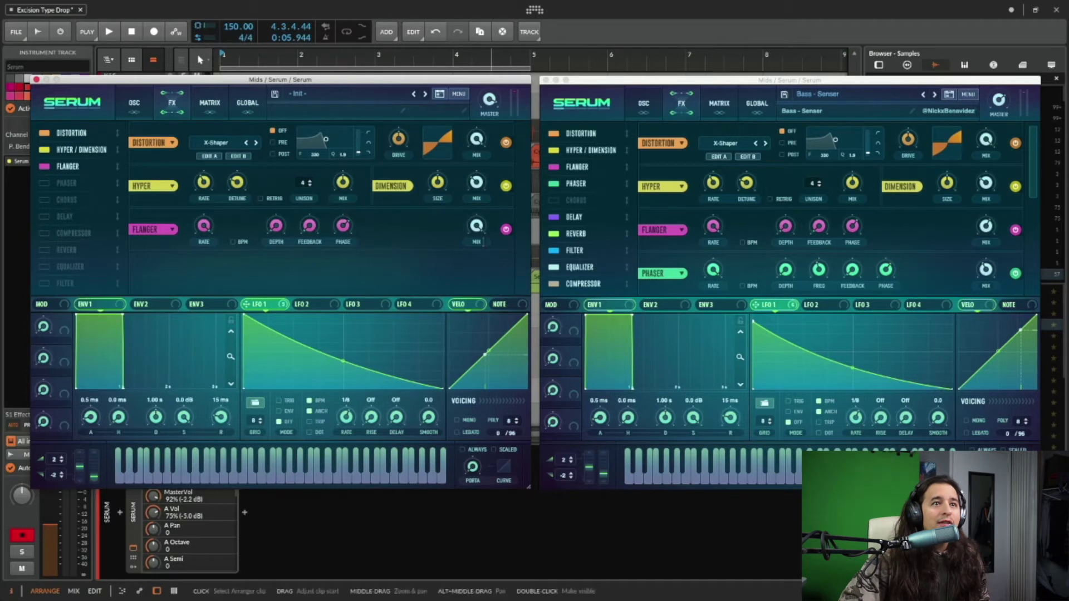
{"action": "mouse_move", "coordinate": [477, 255]}
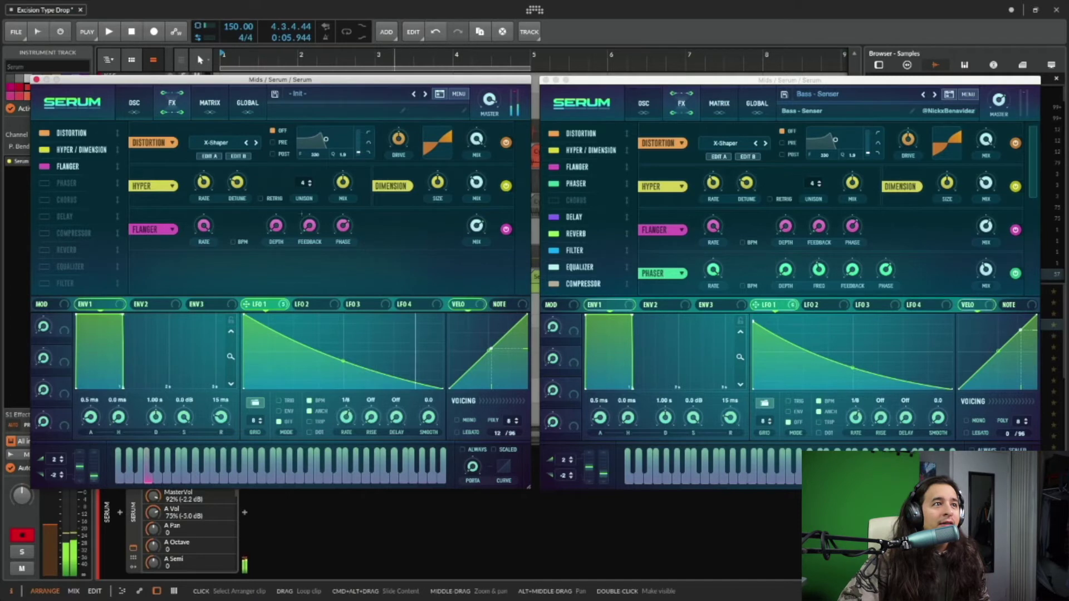
Enable the Phaser in the Init patch and adjust its rate, depth, frequency, phase and mix to match Bass - Senser
{"action": "left_click", "coordinate": [76, 186]}
{"action": "mouse_move", "coordinate": [204, 271]}
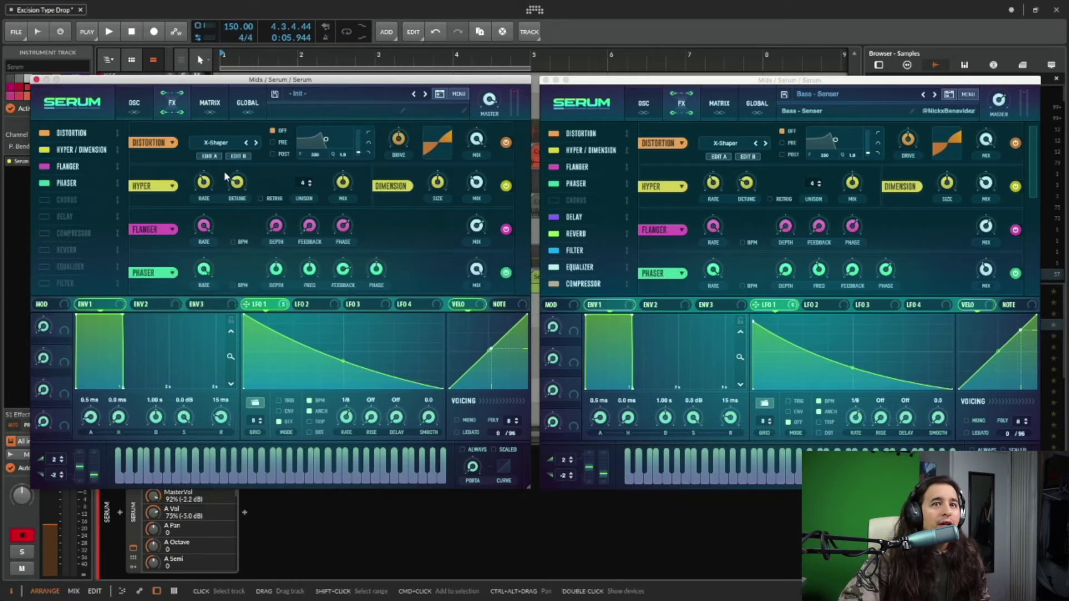
{"action": "mouse_move", "coordinate": [277, 290]}
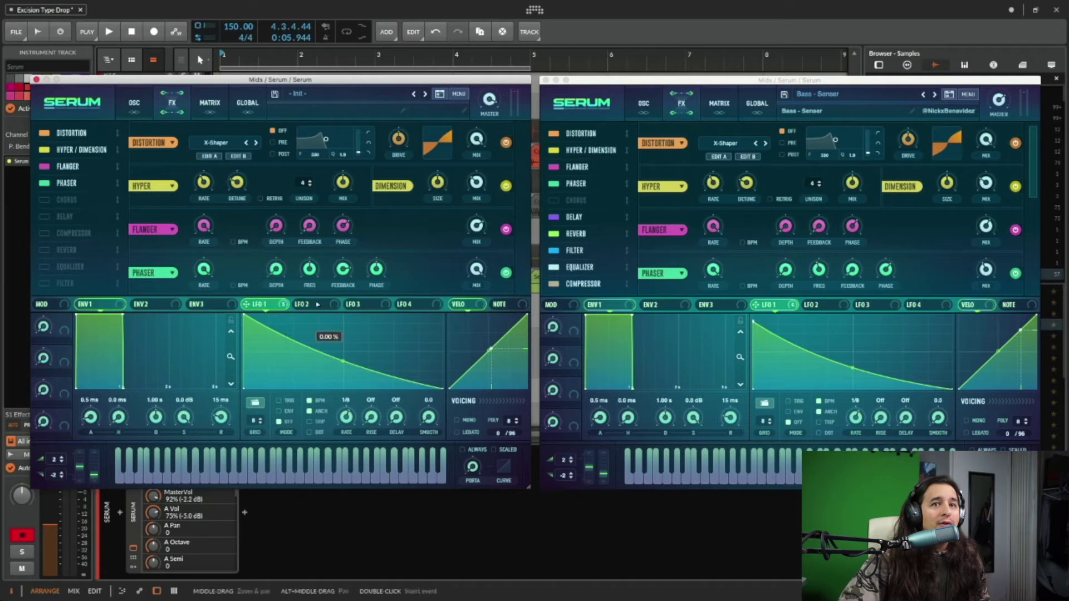
{"action": "mouse_move", "coordinate": [315, 273]}
{"action": "mouse_move", "coordinate": [377, 269]}
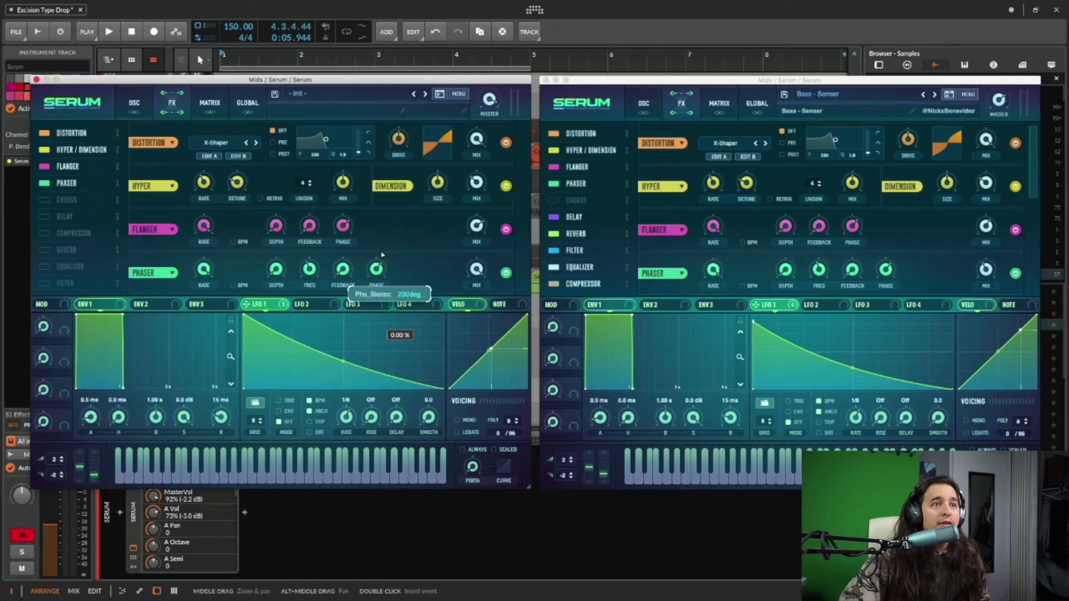
{"action": "mouse_move", "coordinate": [478, 272]}
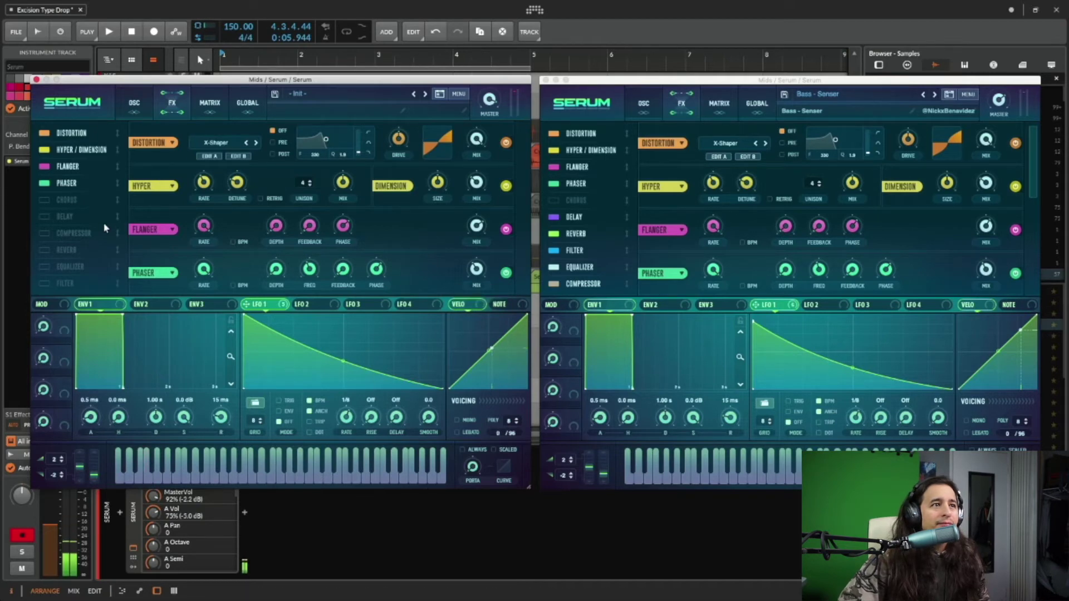
Enable Delay above Chorus in the Init patch, turn off its BPM sync, link both sides and set the time to about 14.64 ms
{"action": "left_click", "coordinate": [65, 216]}
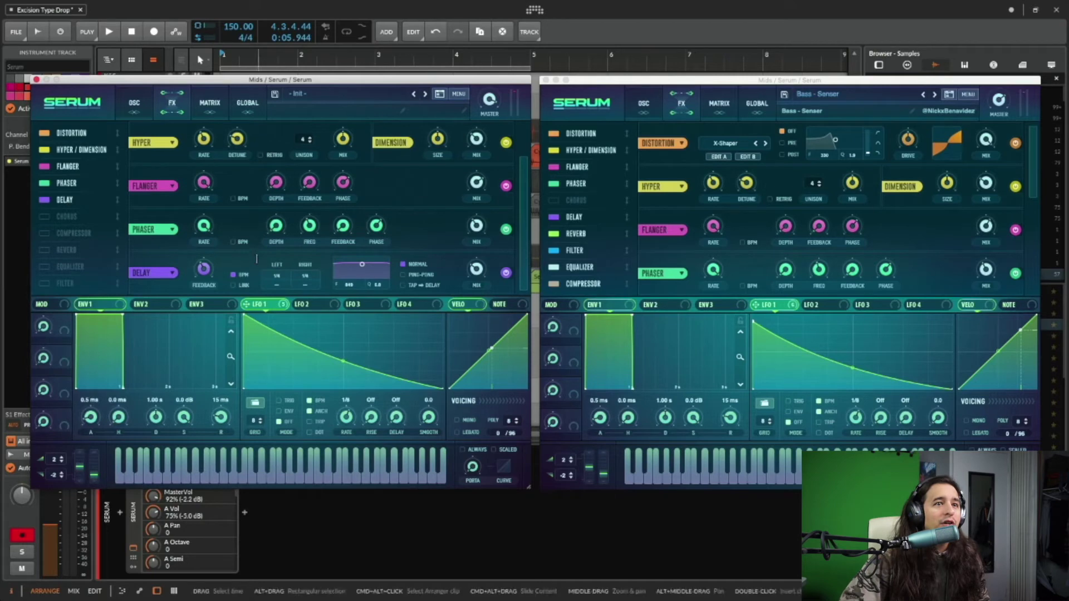
{"action": "left_click", "coordinate": [233, 274]}
{"action": "left_click", "coordinate": [233, 285]}
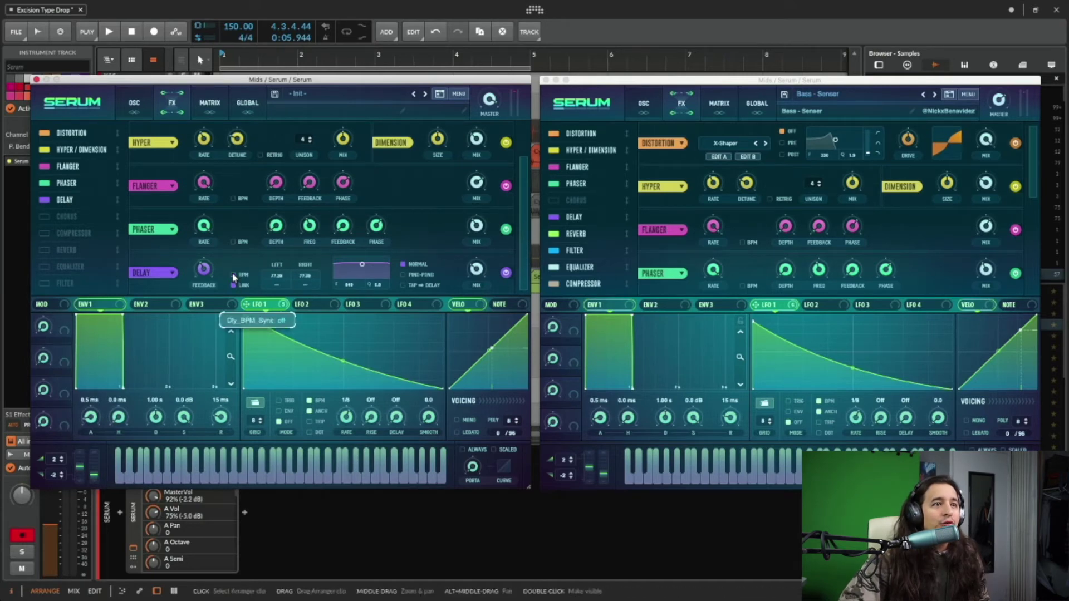
{"action": "left_click_drag", "start_coordinate": [275, 292], "coordinate": [285, 315]}
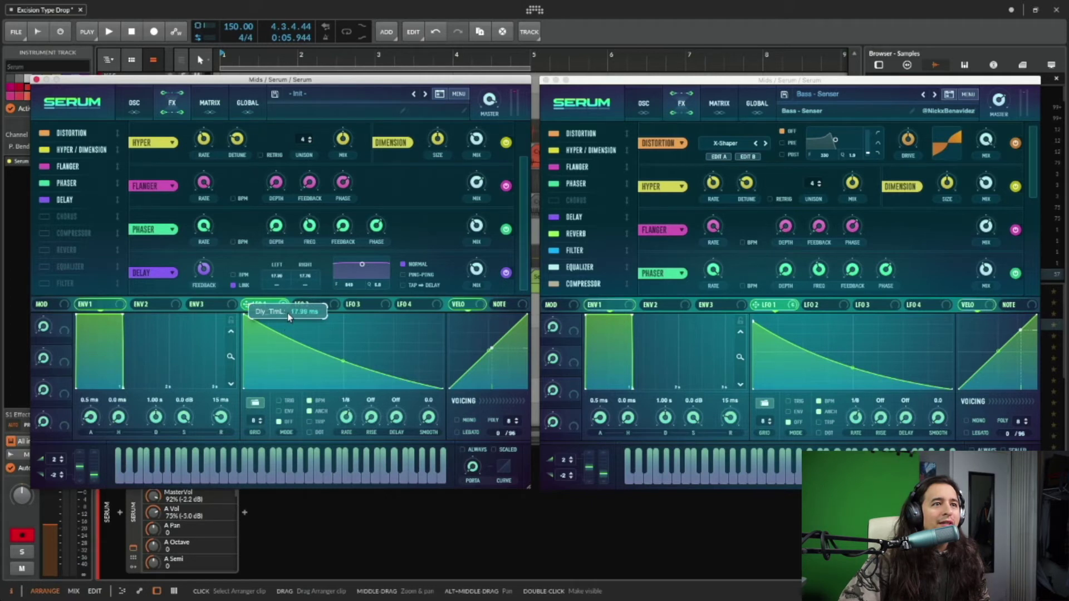
{"action": "left_click_drag", "start_coordinate": [289, 317], "coordinate": [290, 320]}
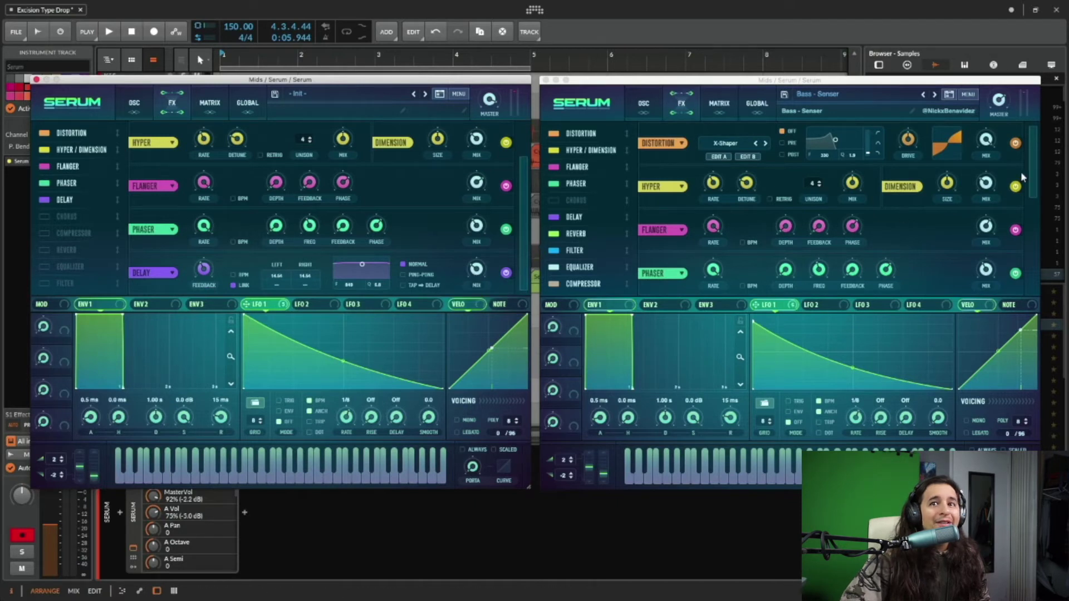
Adjust the Init patch's delay feedback and mix to match the delay in Bass - Senser
{"action": "left_click_drag", "start_coordinate": [1033, 174], "coordinate": [1034, 196]}
{"action": "left_click_drag", "start_coordinate": [479, 269], "coordinate": [482, 245]}
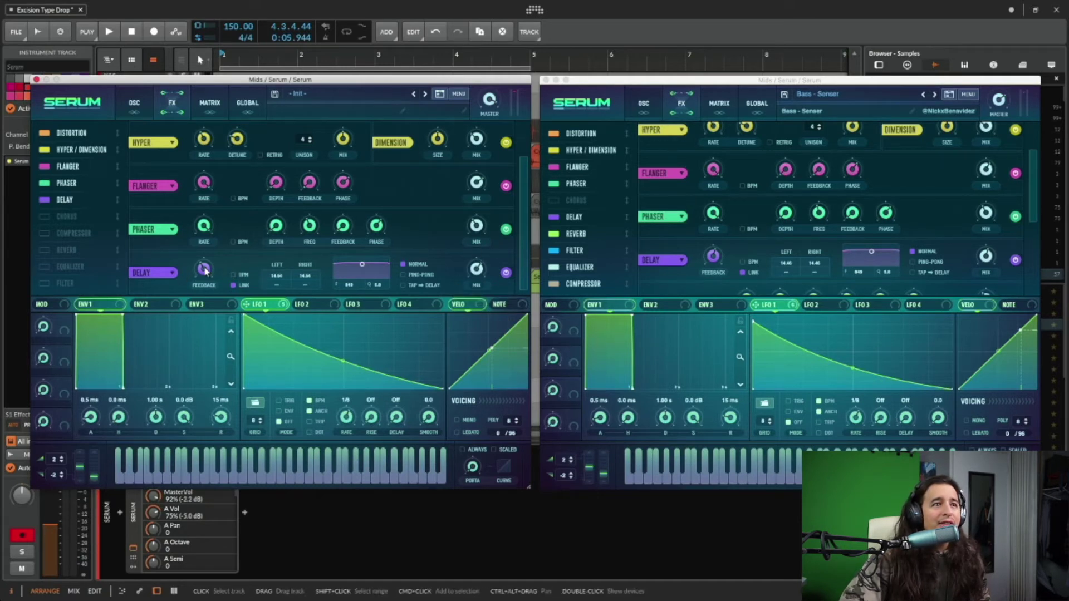
{"action": "left_click_drag", "start_coordinate": [205, 270], "coordinate": [207, 258]}
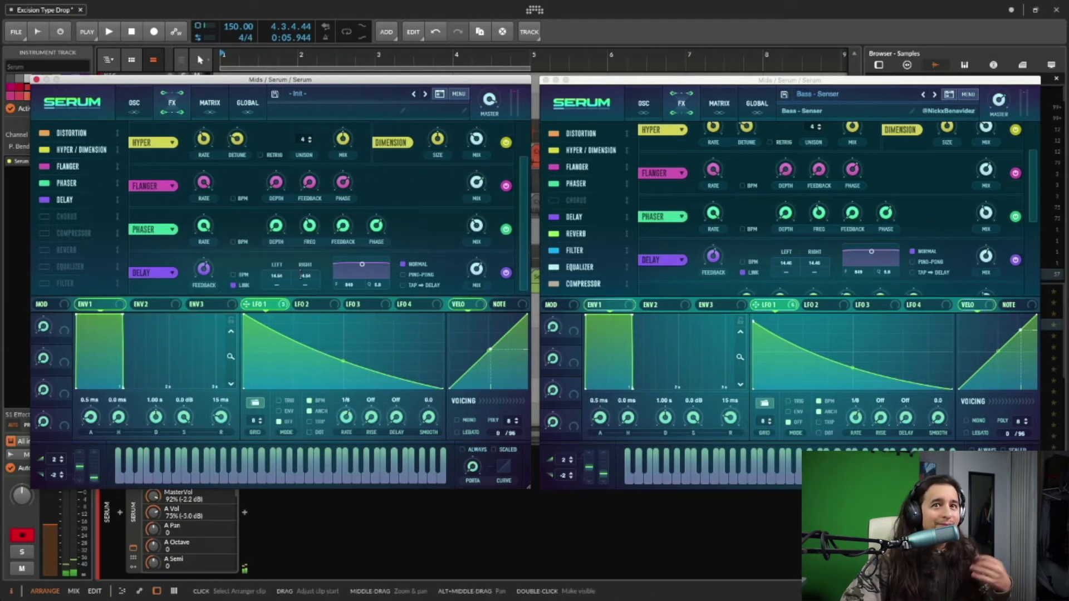
{"action": "left_click_drag", "start_coordinate": [479, 271], "coordinate": [502, 181]}
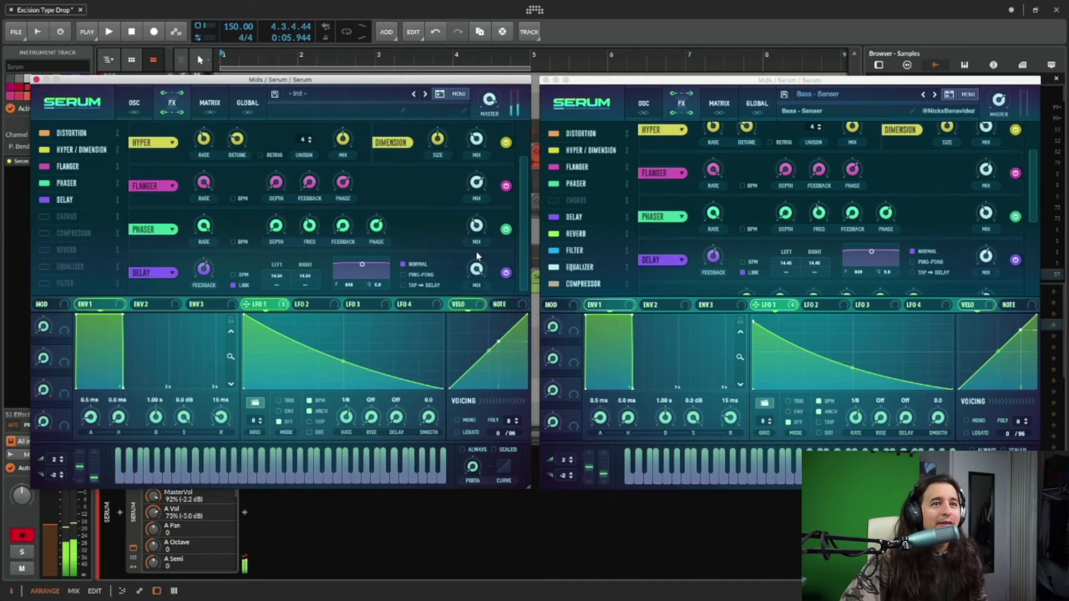
{"action": "mouse_move", "coordinate": [480, 284]}
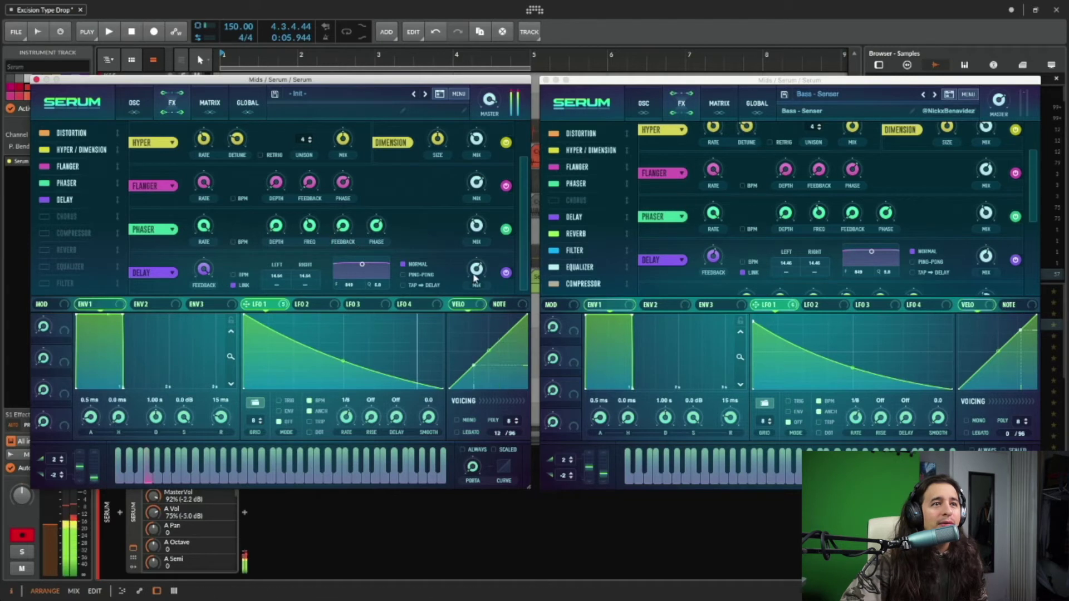
{"action": "left_click_drag", "start_coordinate": [203, 269], "coordinate": [209, 317]}
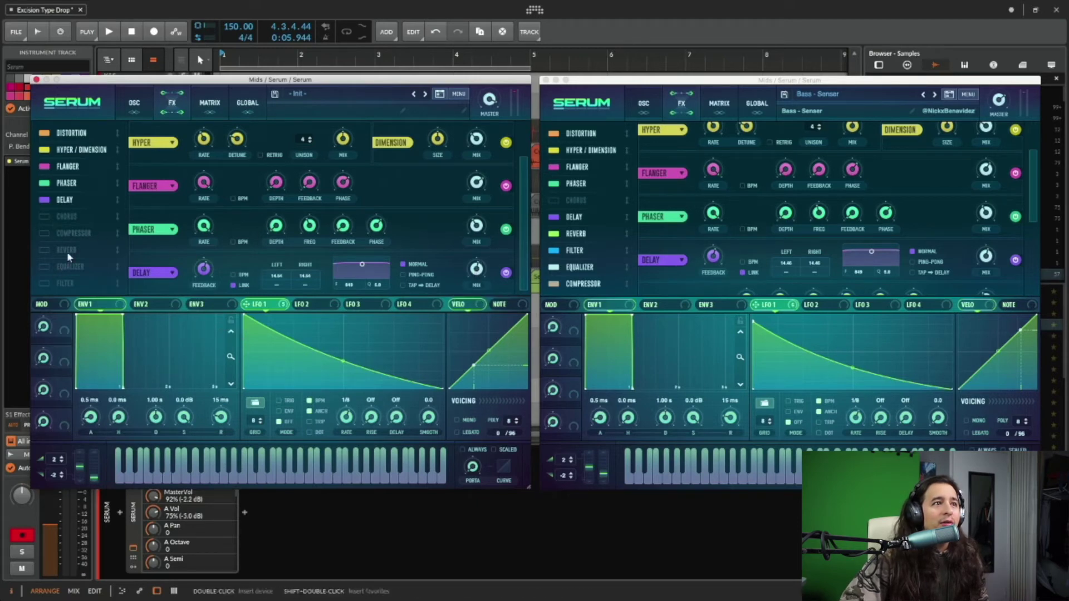
Enable Reverb above Chorus in the Init patch and adjust its size, spin depth and mix to match Bass - Senser
{"action": "left_click", "coordinate": [44, 216]}
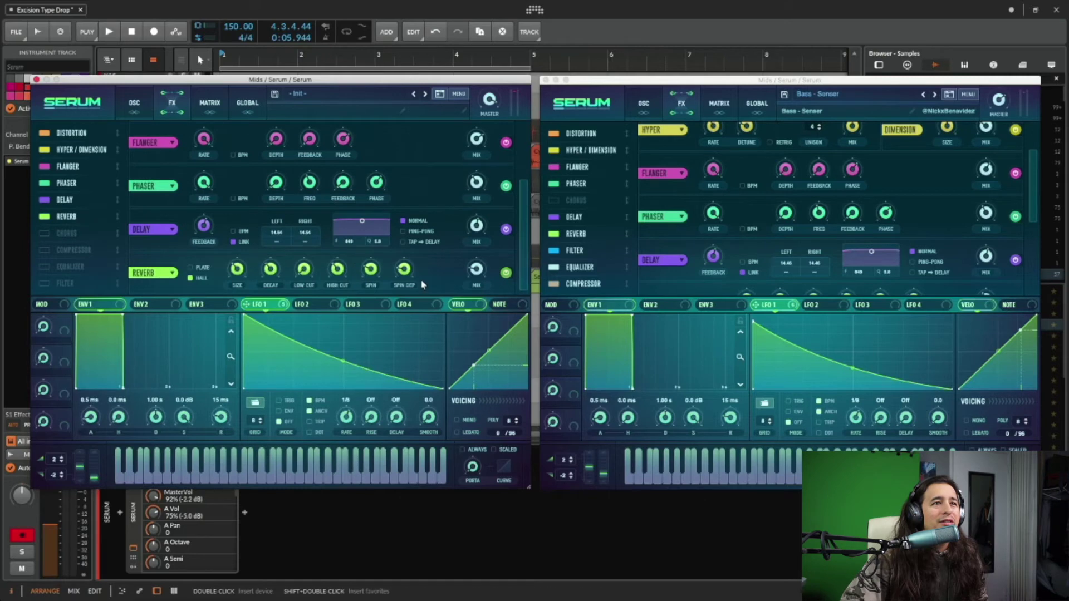
{"action": "left_click_drag", "start_coordinate": [1031, 194], "coordinate": [1030, 213]}
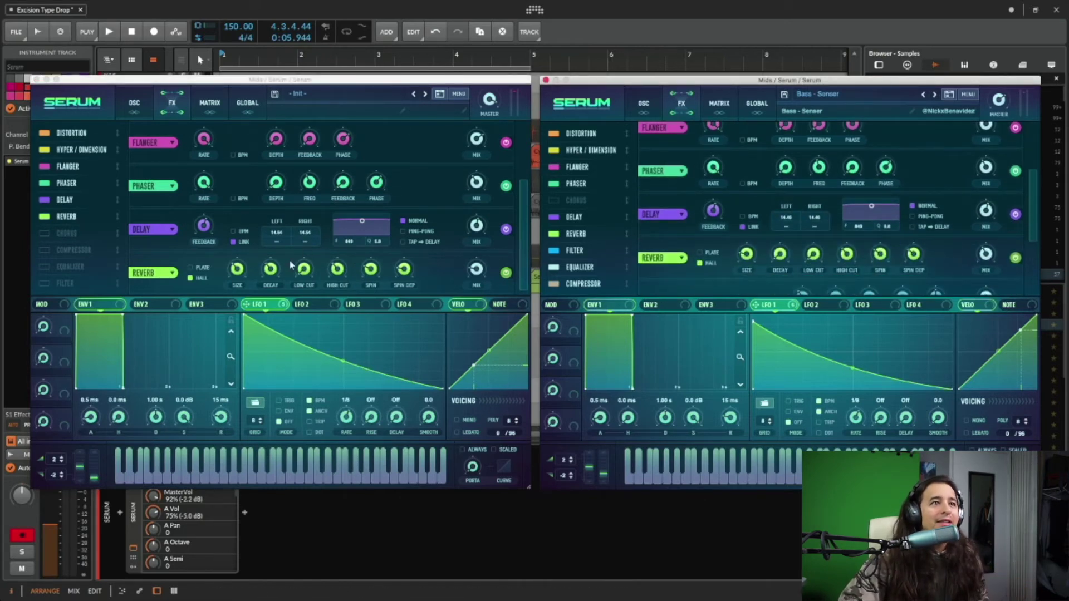
{"action": "left_click", "coordinate": [239, 272]}
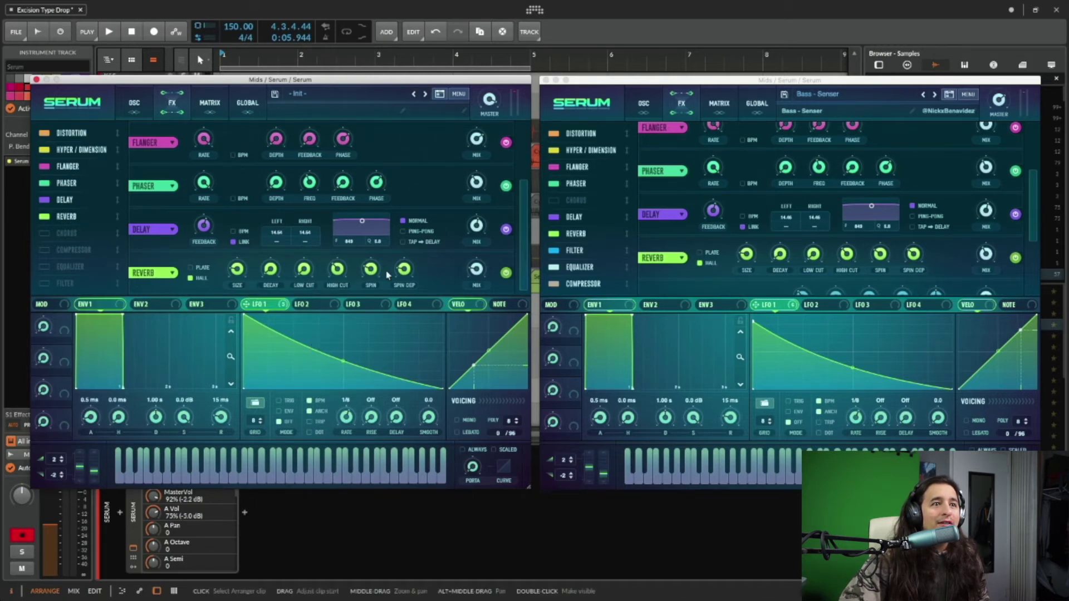
{"action": "mouse_move", "coordinate": [406, 269]}
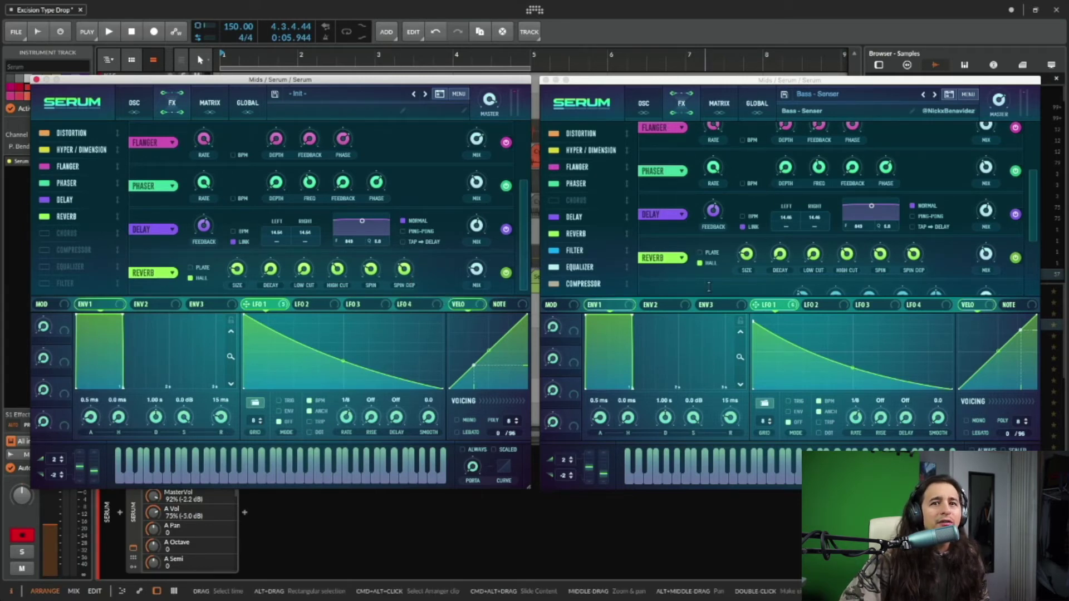
{"action": "mouse_move", "coordinate": [480, 255]}
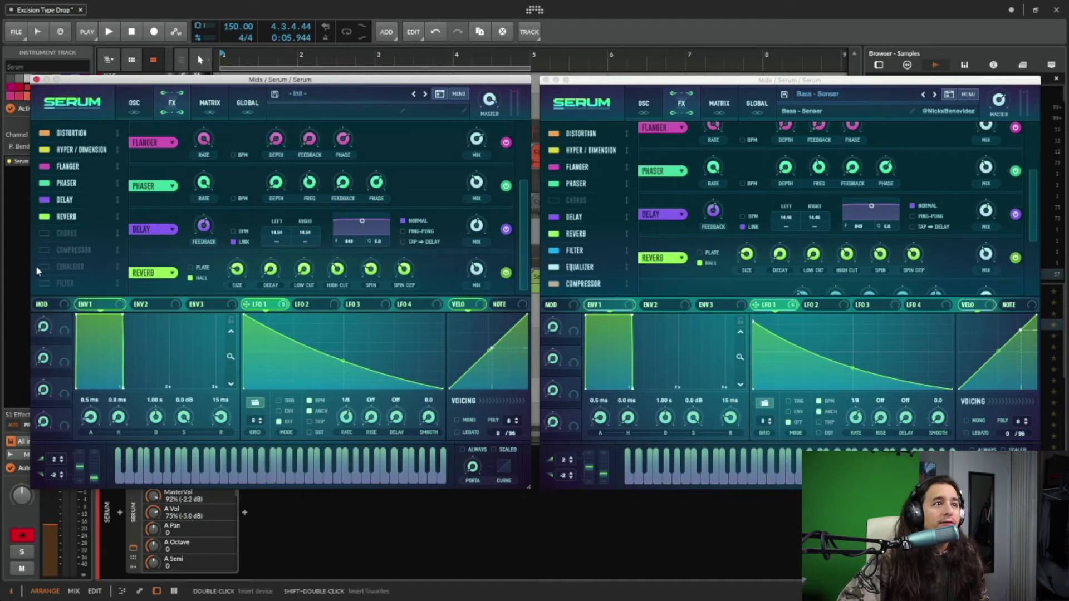
Enable the effects Filter below Reverb in the Init patch and set its type to Flg L6+ as in Bass - Senser
{"action": "left_click", "coordinate": [49, 232]}
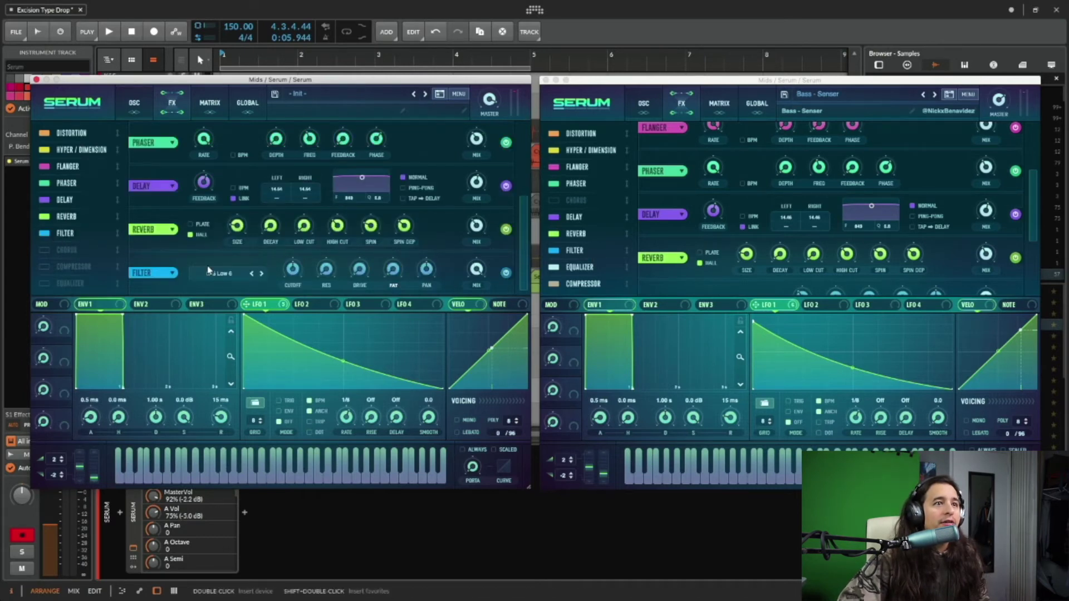
{"action": "left_click", "coordinate": [227, 272]}
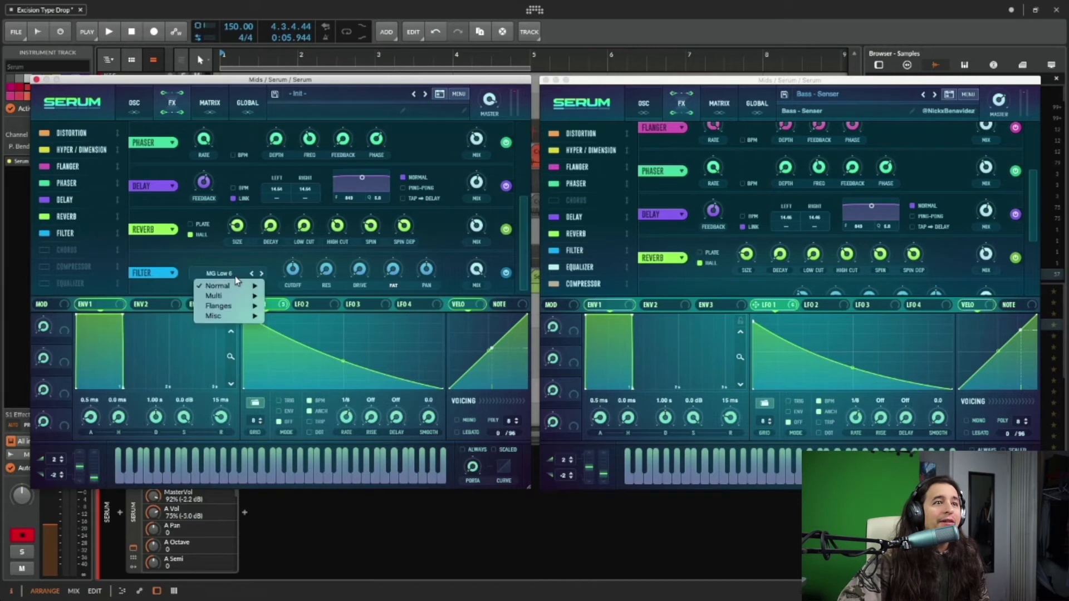
{"action": "left_click", "coordinate": [1034, 196]}
{"action": "left_click_drag", "start_coordinate": [1034, 204], "coordinate": [1034, 236]}
{"action": "left_click", "coordinate": [225, 272]}
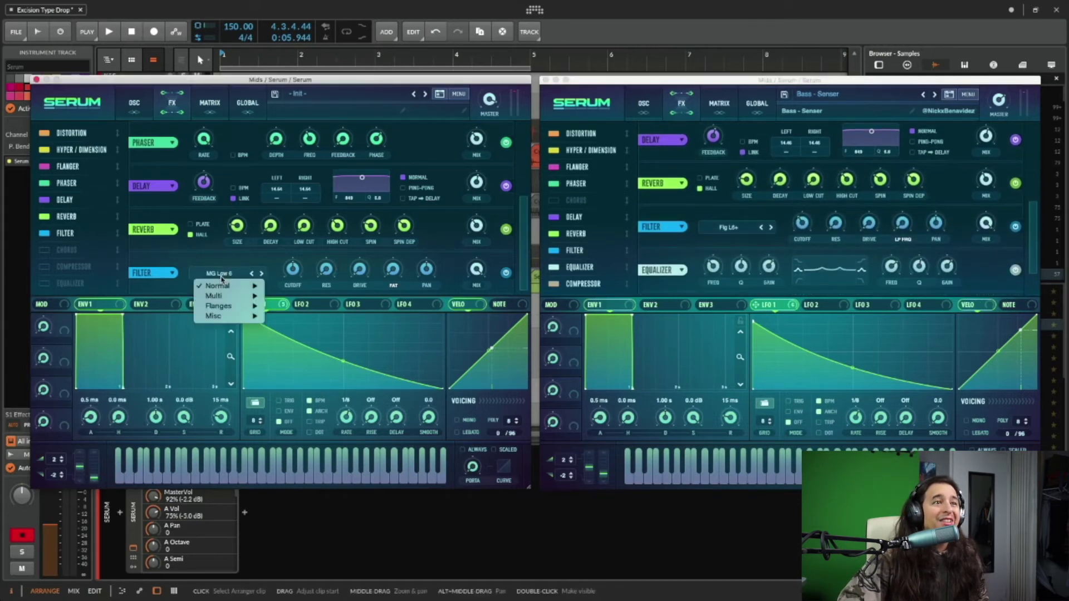
{"action": "mouse_move", "coordinate": [237, 307]}
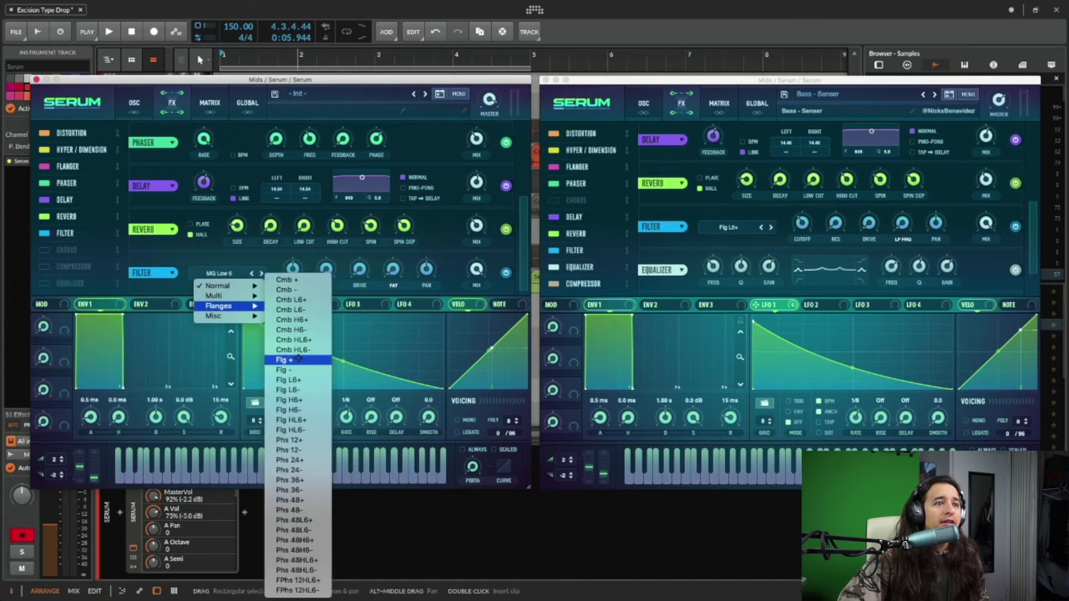
{"action": "left_click", "coordinate": [301, 379]}
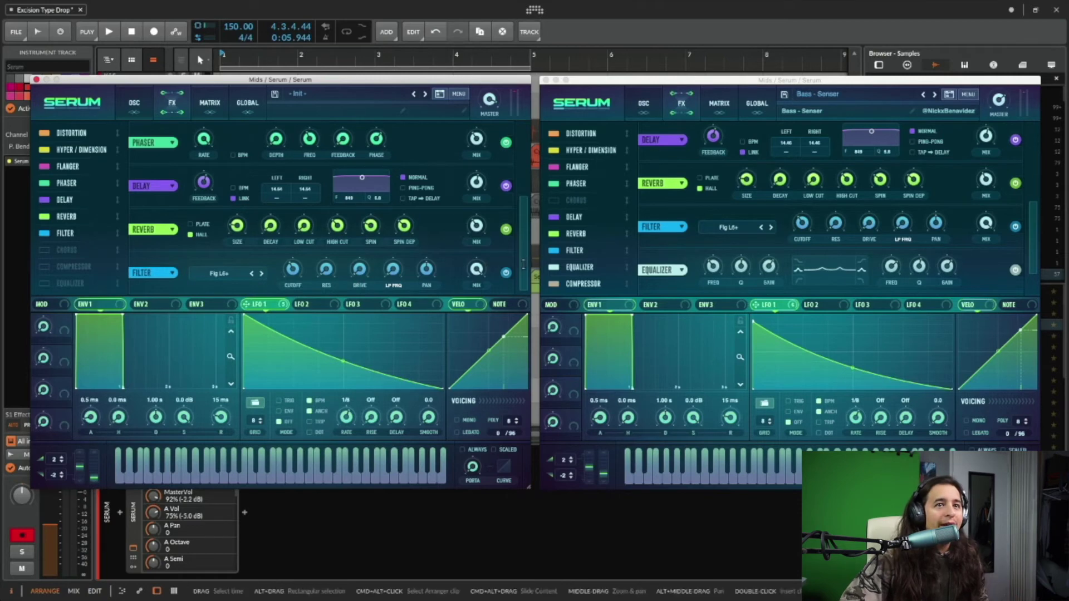
Enable the Equalizer in the Init patch and place it directly below Filter in the effects chain, as in Bass - Senser
{"action": "left_click_drag", "start_coordinate": [1033, 226], "coordinate": [1031, 261]}
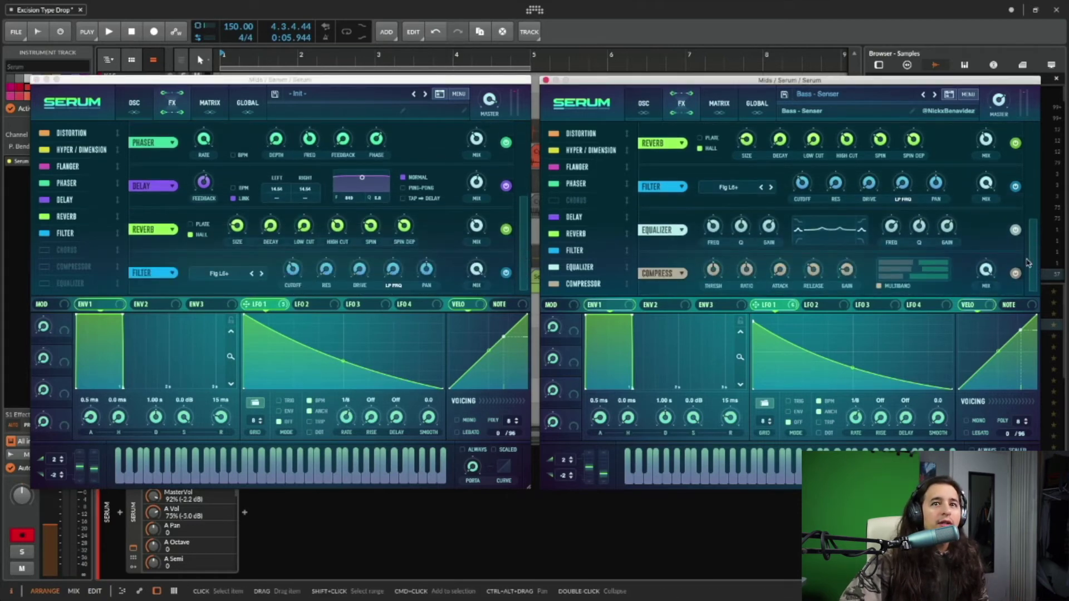
{"action": "left_click", "coordinate": [43, 266]}
{"action": "left_click", "coordinate": [44, 267]}
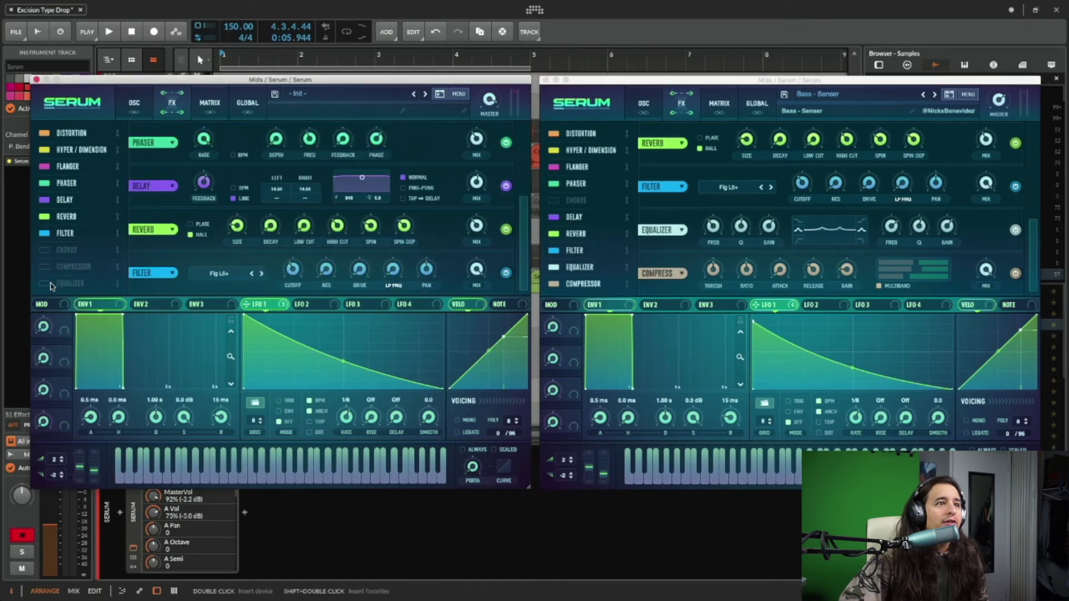
{"action": "left_click", "coordinate": [44, 284]}
{"action": "left_click_drag", "start_coordinate": [71, 285], "coordinate": [80, 255]}
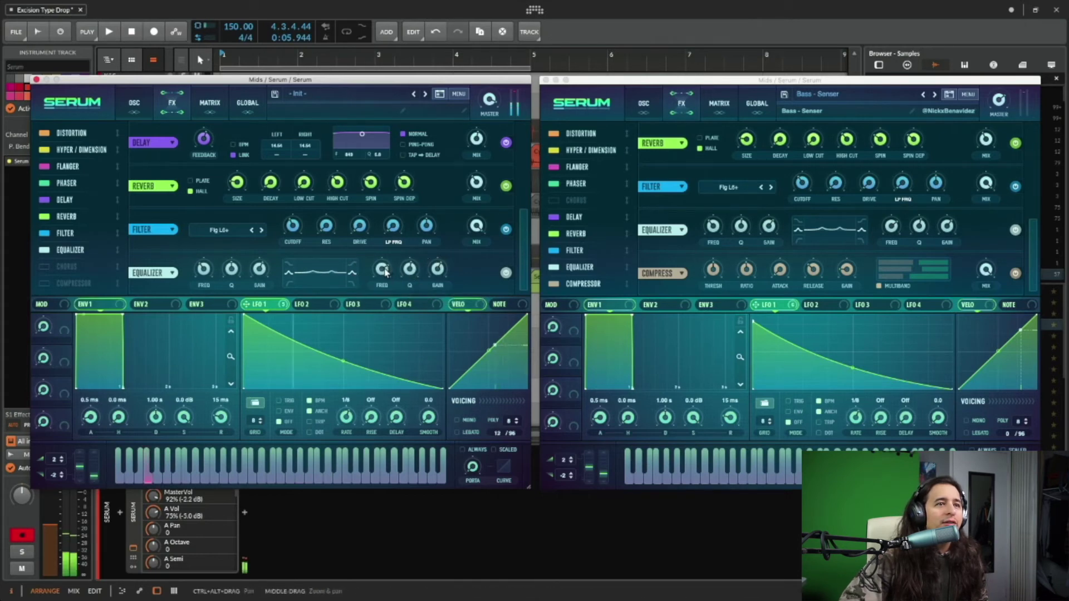
Adjust the high-band frequency and Q of the Init patch's Equalizer to match the curve in Bass - Senser
{"action": "left_click_drag", "start_coordinate": [387, 269], "coordinate": [446, 259]}
{"action": "mouse_move", "coordinate": [414, 278]}
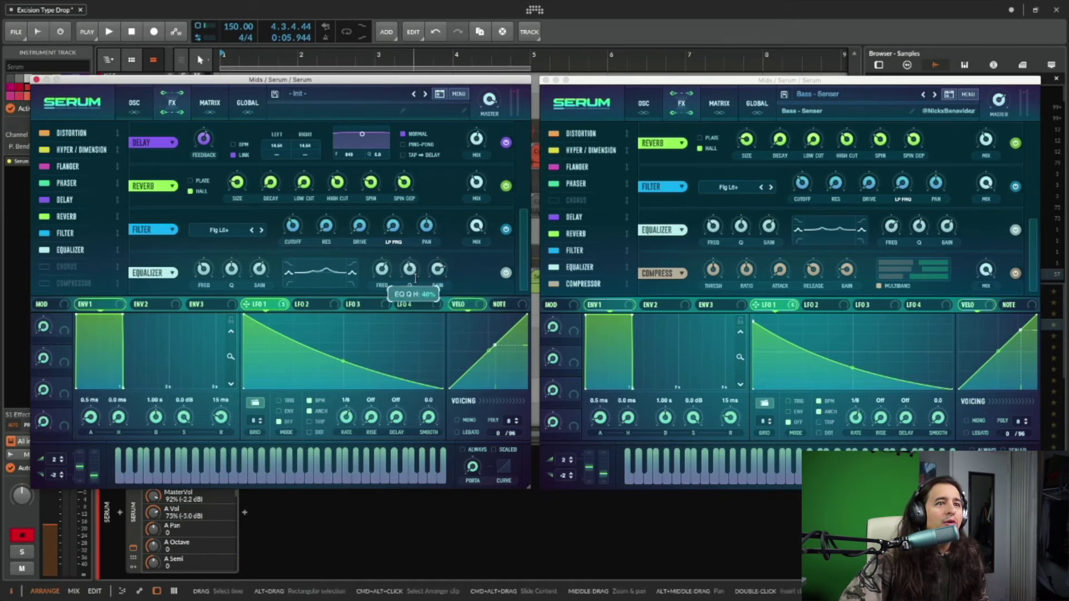
{"action": "left_click_drag", "start_coordinate": [385, 270], "coordinate": [393, 245]}
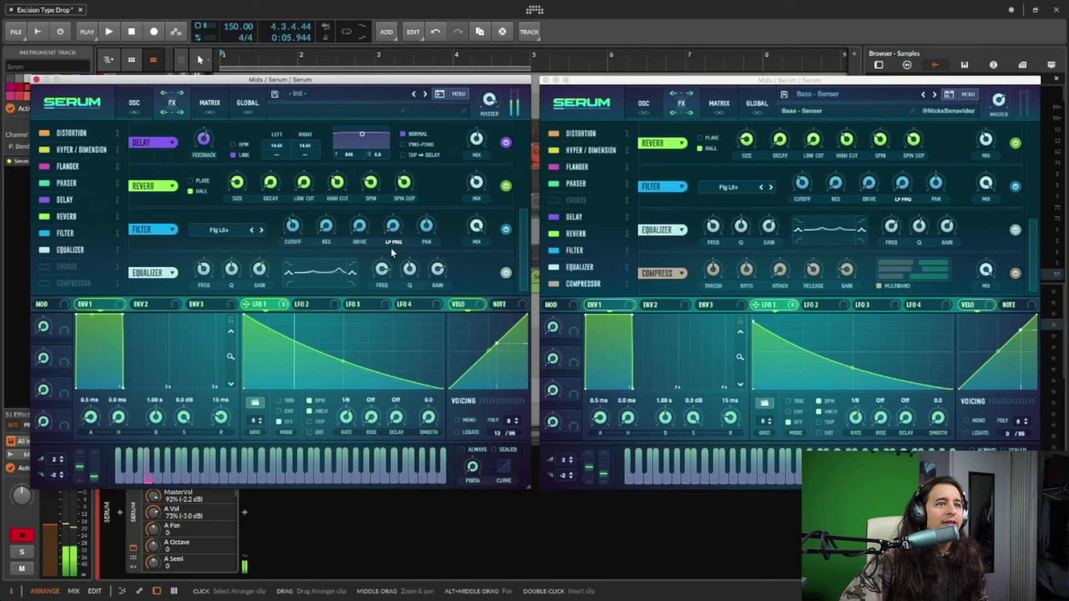
{"action": "right_click", "coordinate": [385, 270]}
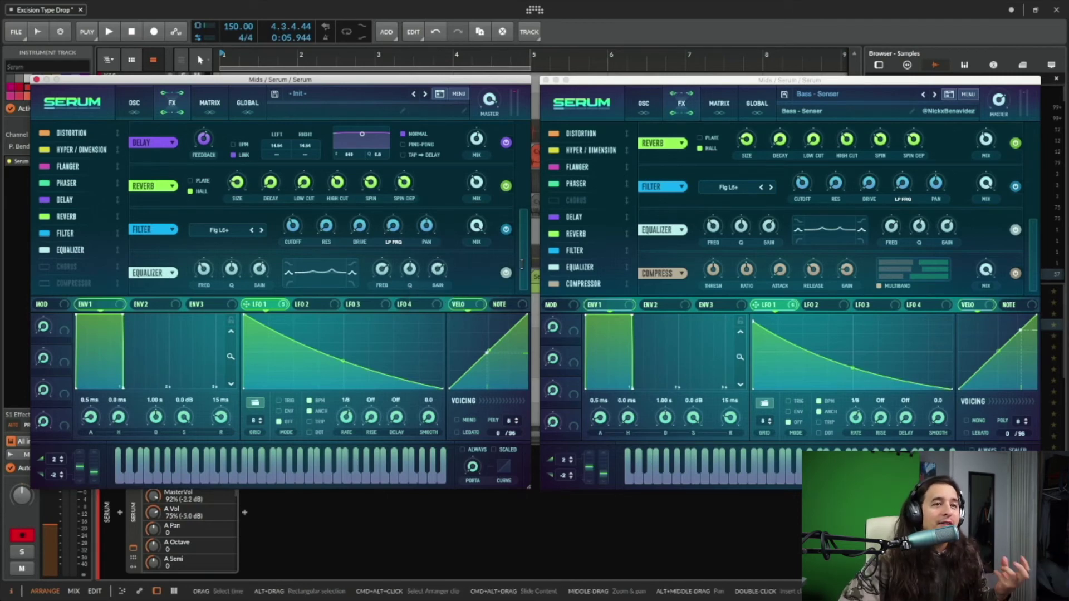
Enable the Compressor below the Equalizer in the Init patch and switch on its Multiband mode, as in Bass - Senser
{"action": "mouse_move", "coordinate": [521, 265]}
{"action": "left_mouse_down"}
{"action": "mouse_move", "coordinate": [522, 251]}
{"action": "mouse_move", "coordinate": [522, 277]}
{"action": "left_mouse_up"}
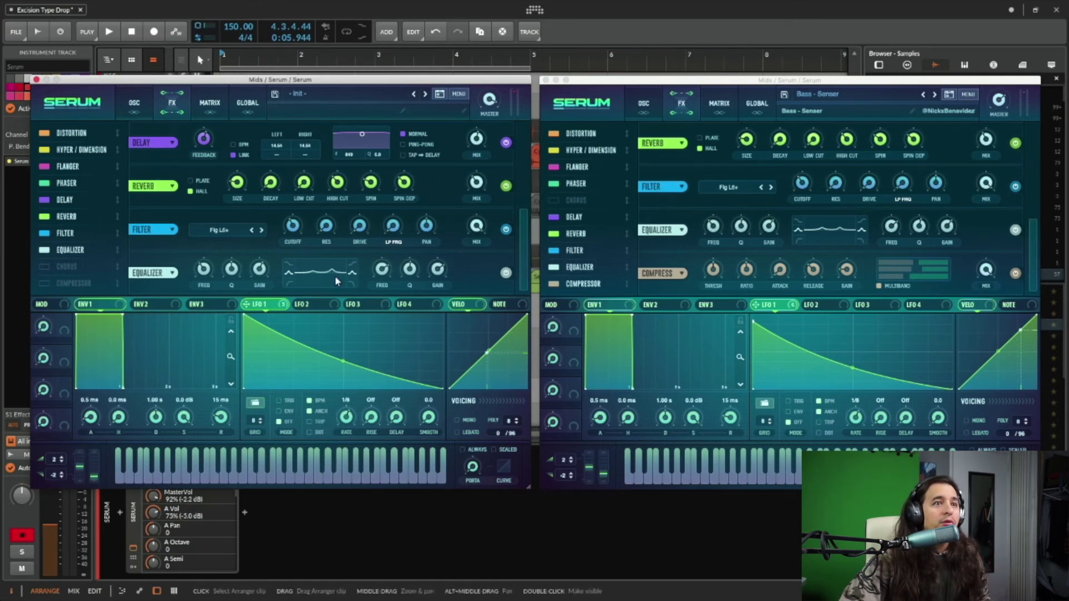
{"action": "left_click", "coordinate": [43, 283]}
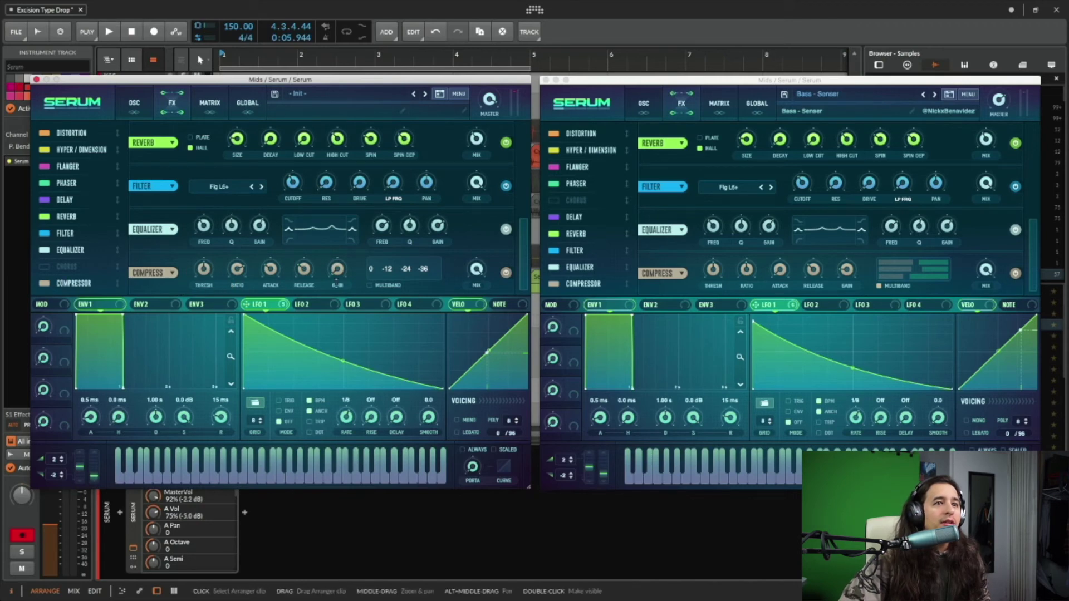
{"action": "left_click", "coordinate": [370, 285]}
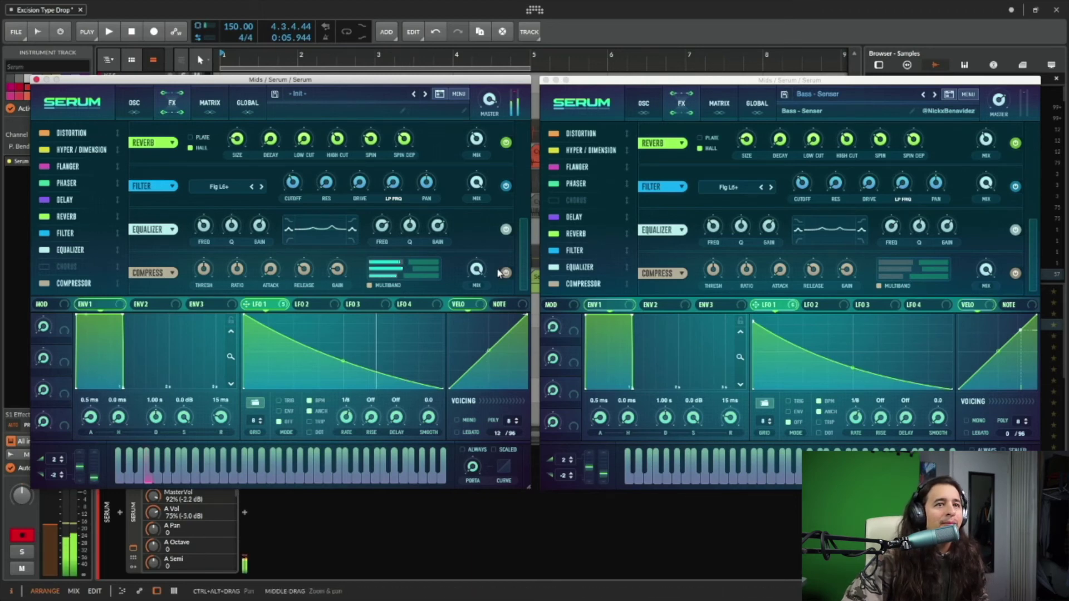
{"action": "scroll", "coordinate": [496, 270], "scroll_direction": "up", "scroll_amount": 3}
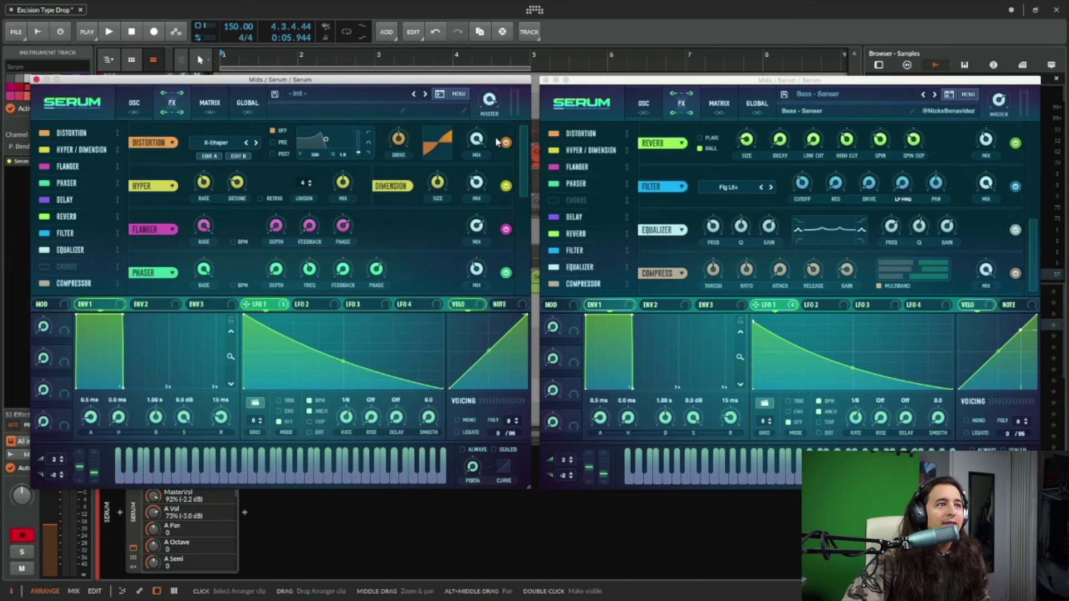
{"action": "scroll", "coordinate": [518, 240], "scroll_direction": "up", "scroll_amount": 3}
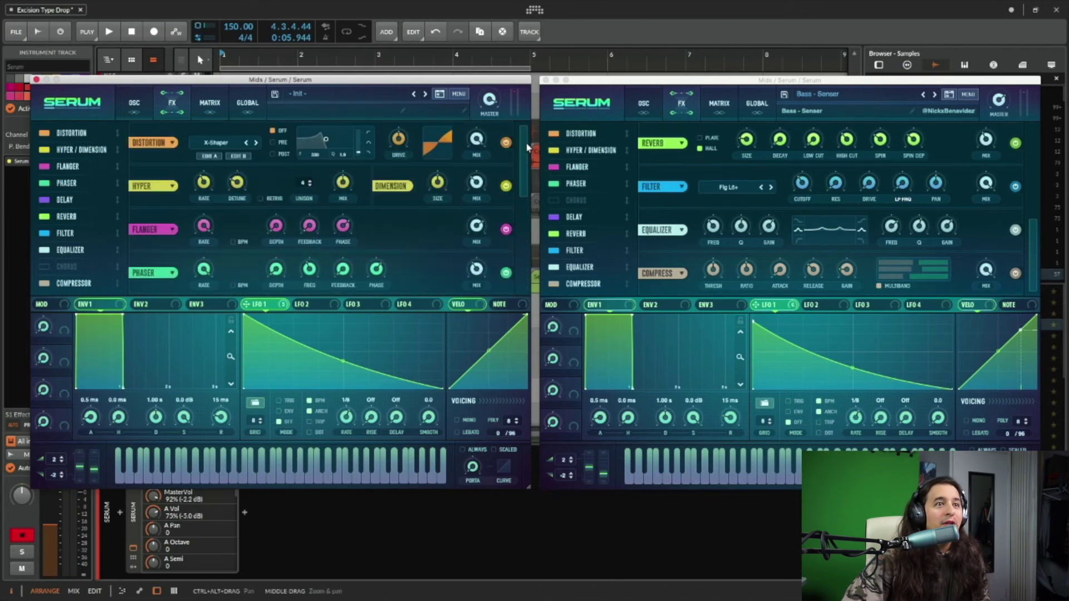
{"action": "scroll", "coordinate": [535, 199], "scroll_direction": "up", "scroll_amount": 2}
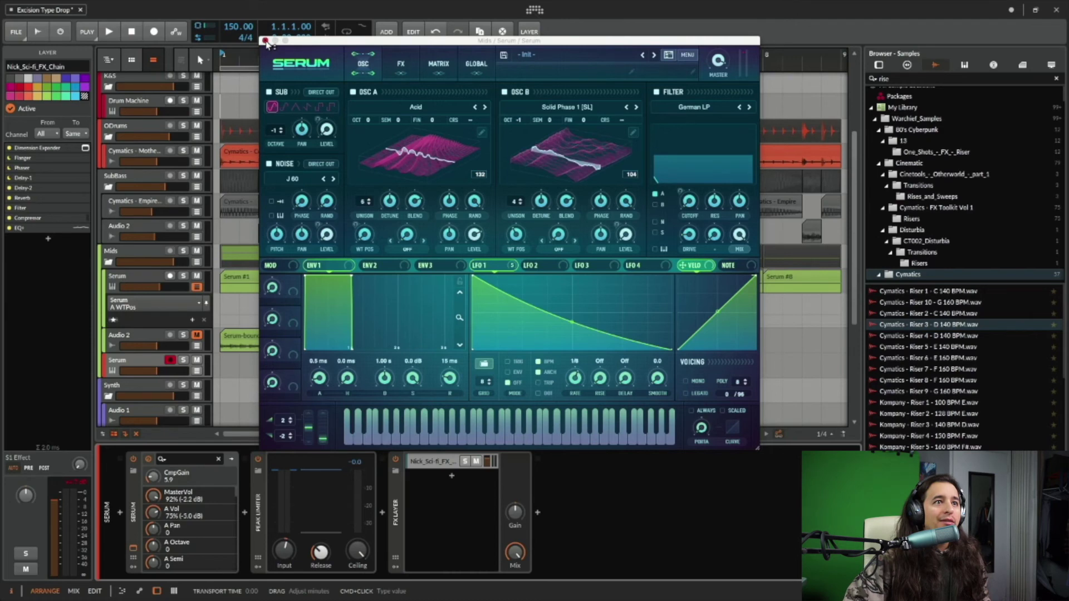
Close the Serum window and play the arrangement from bar 1 to hear the bass with the drums
{"action": "left_click", "coordinate": [265, 41]}
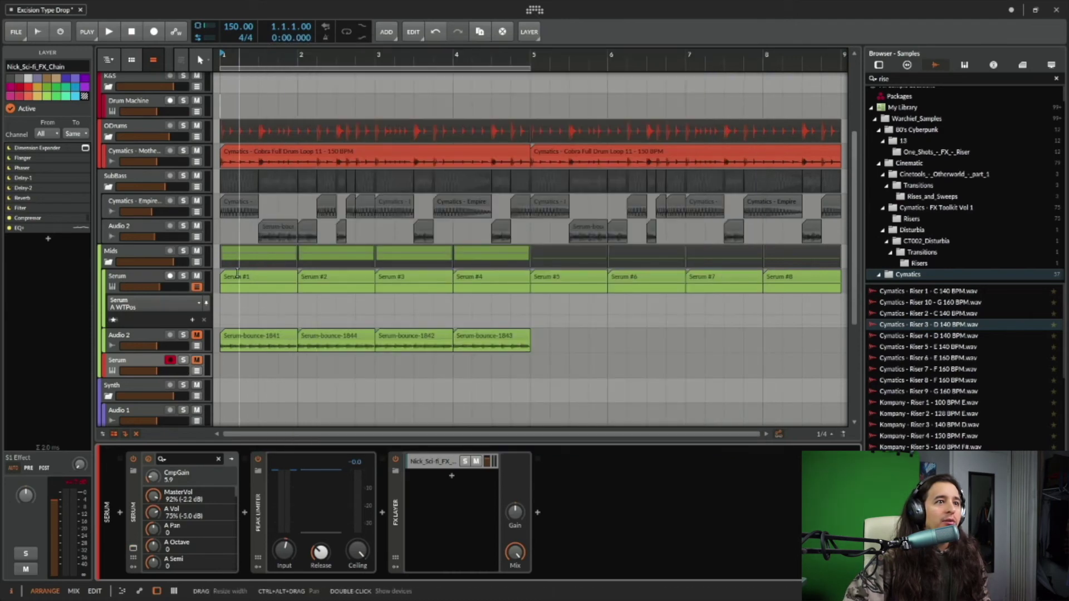
{"action": "left_click", "coordinate": [216, 241]}
{"action": "key", "text": "space"}
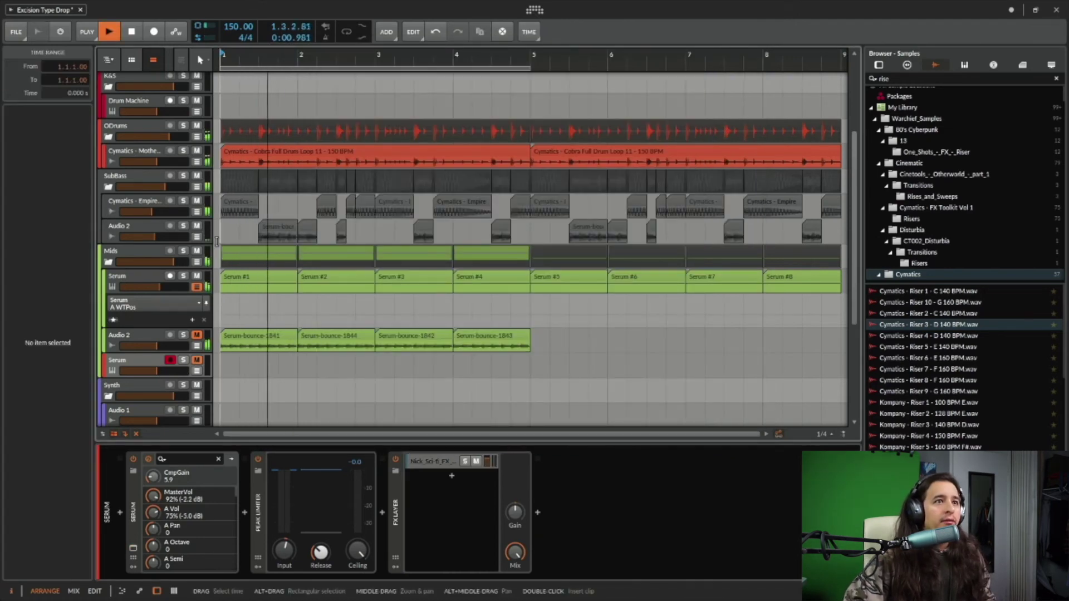
{"action": "scroll", "coordinate": [195, 328], "scroll_direction": "down", "scroll_amount": 4}
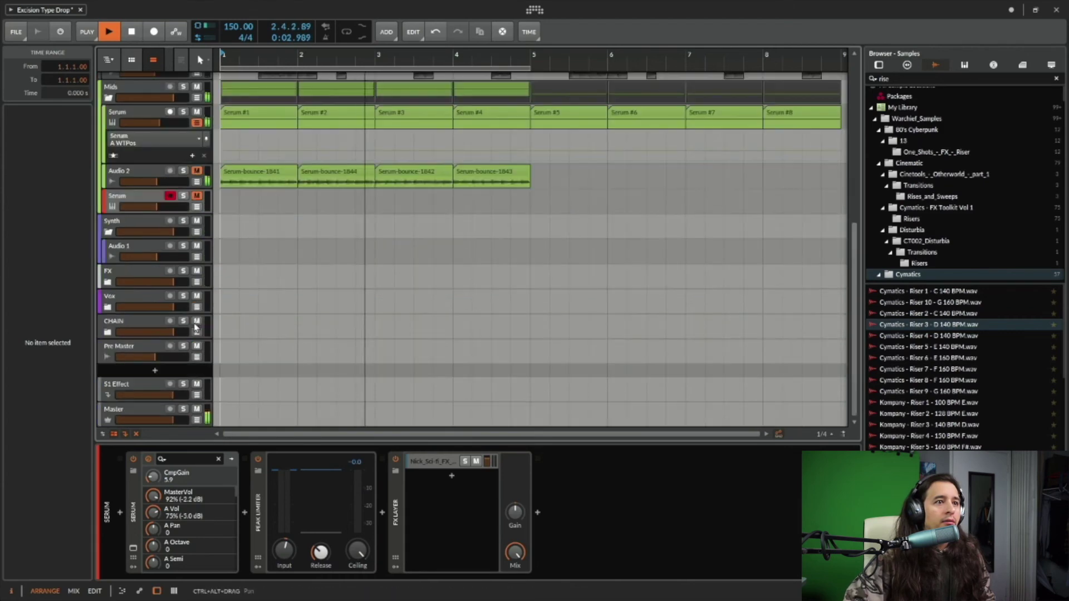
{"action": "left_click", "coordinate": [237, 363]}
{"action": "scroll", "coordinate": [245, 359], "scroll_direction": "up", "scroll_amount": 5}
{"action": "scroll", "coordinate": [262, 352], "scroll_direction": "down", "scroll_amount": 1}
{"action": "key", "text": "space"}
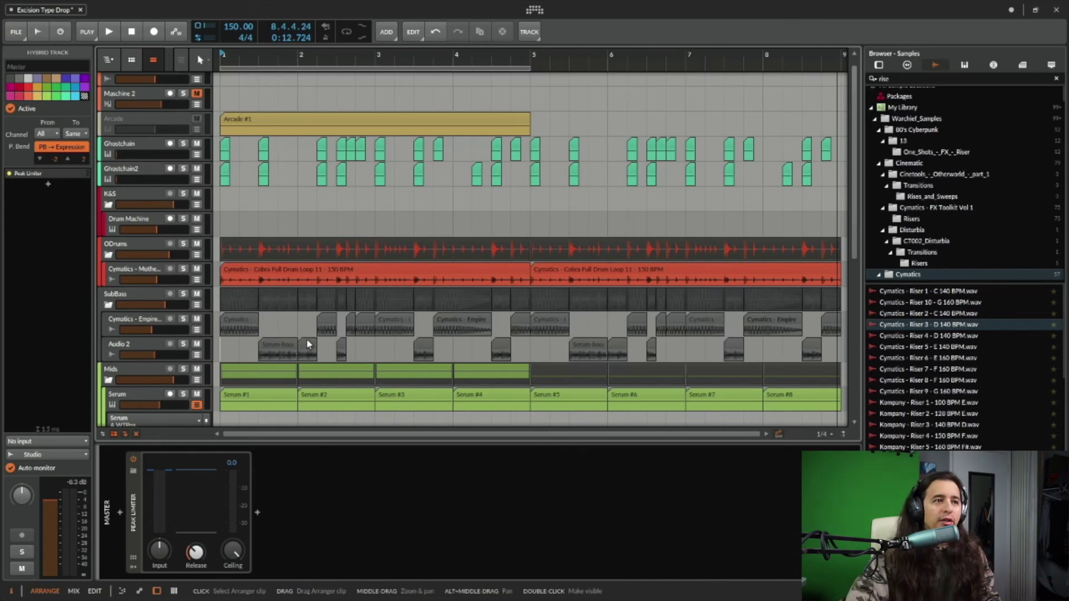
Solo both Serum tracks in the Mids group
{"action": "scroll", "coordinate": [245, 311], "scroll_direction": "down", "scroll_amount": 5}
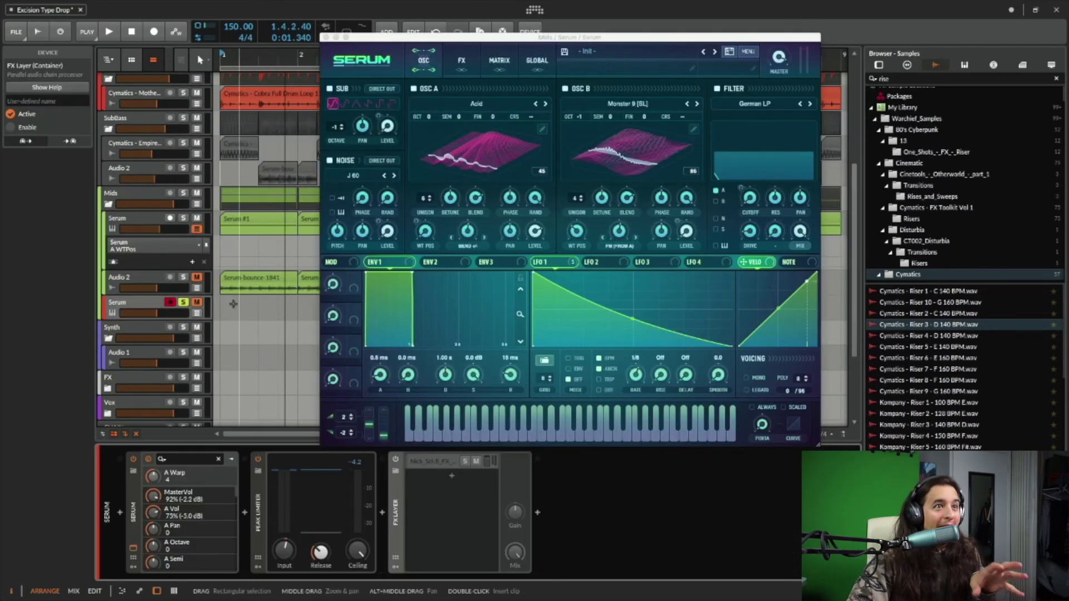
{"action": "left_click", "coordinate": [183, 277]}
{"action": "left_click", "coordinate": [184, 302]}
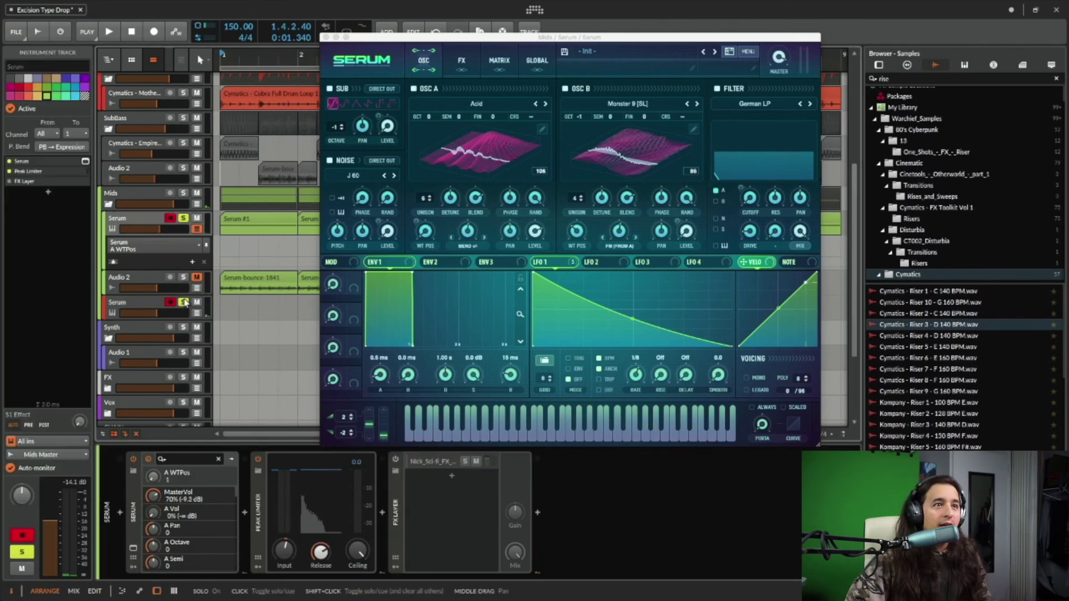